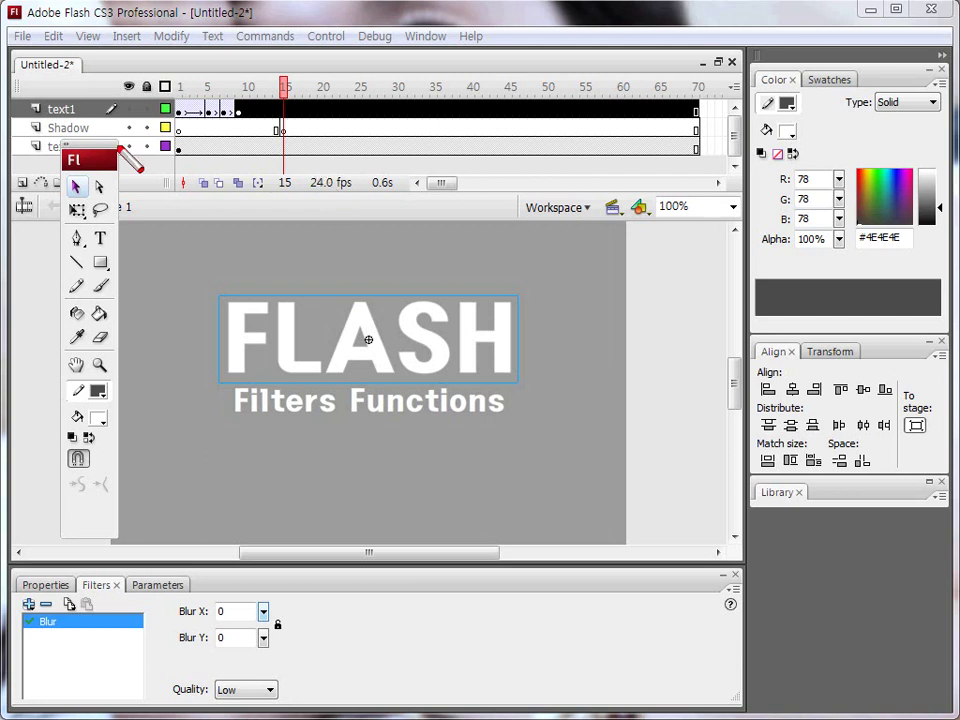
Select frame 15 of the Shadow layer and show the symbols in the Library
left_click_drag(33, 139, 105, 139)
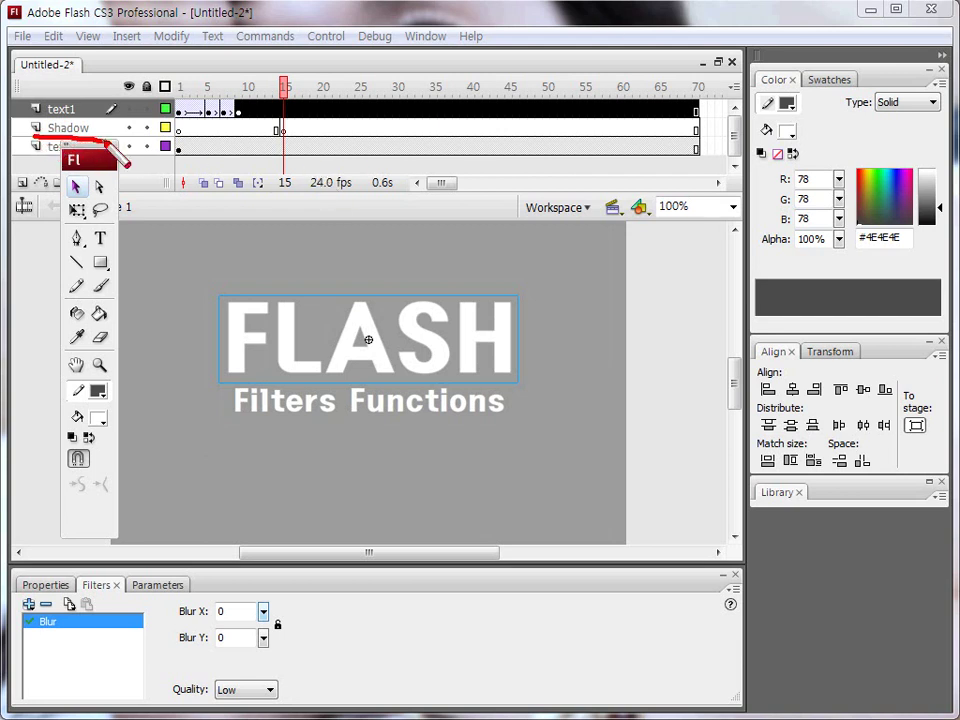
mouse_move(290, 113)
left_mouse_down()
mouse_move(298, 120)
mouse_move(291, 147)
left_mouse_up()
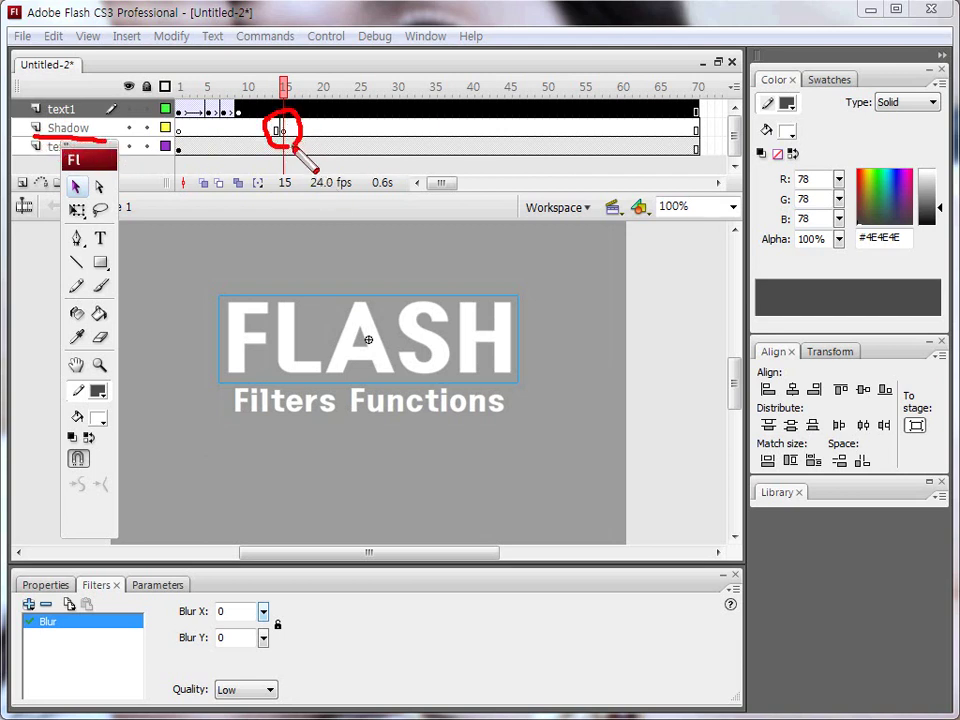
key("Escape")
left_click(283, 131)
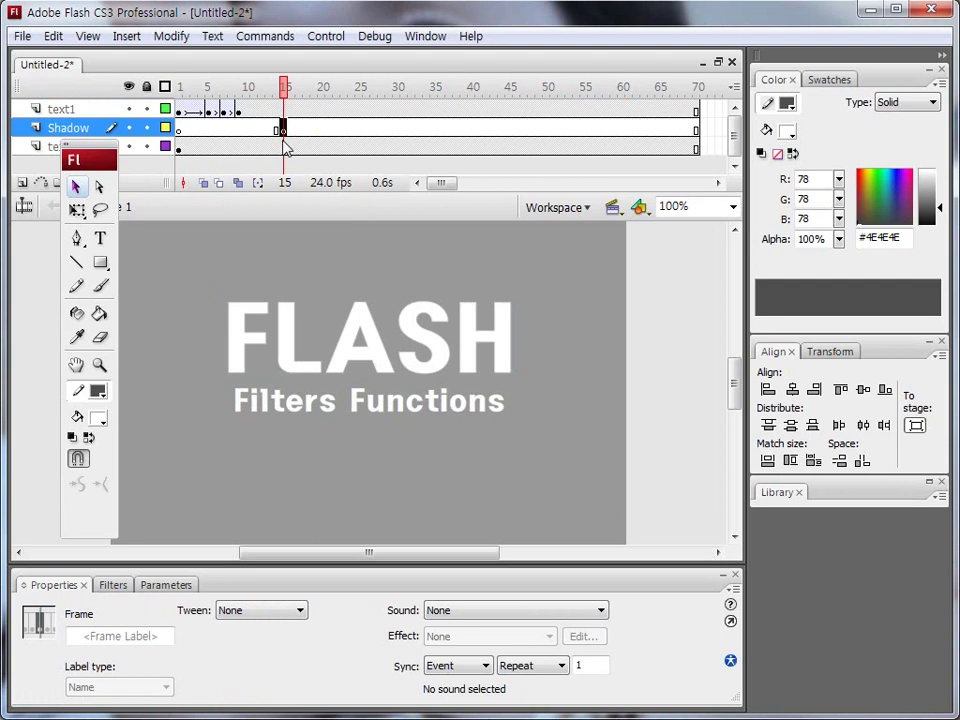
key("ctrl+2")
left_click(784, 493)
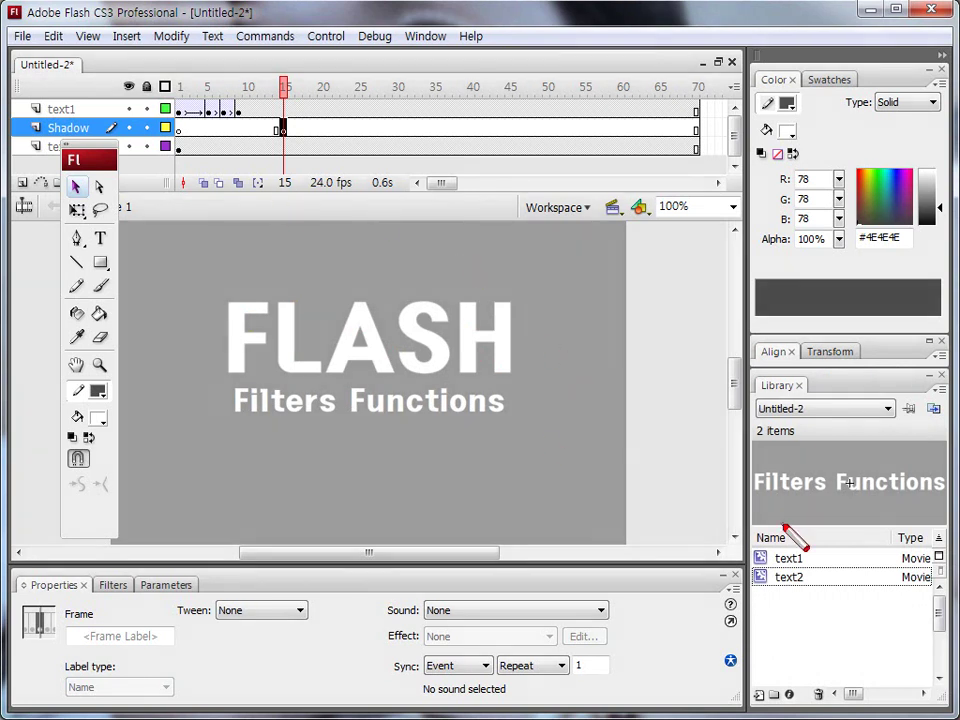
mouse_move(754, 370)
left_mouse_down()
mouse_move(955, 374)
mouse_move(955, 392)
mouse_move(759, 635)
mouse_move(739, 567)
mouse_move(777, 560)
mouse_move(742, 553)
mouse_move(503, 419)
mouse_move(463, 386)
mouse_move(462, 418)
left_mouse_up()
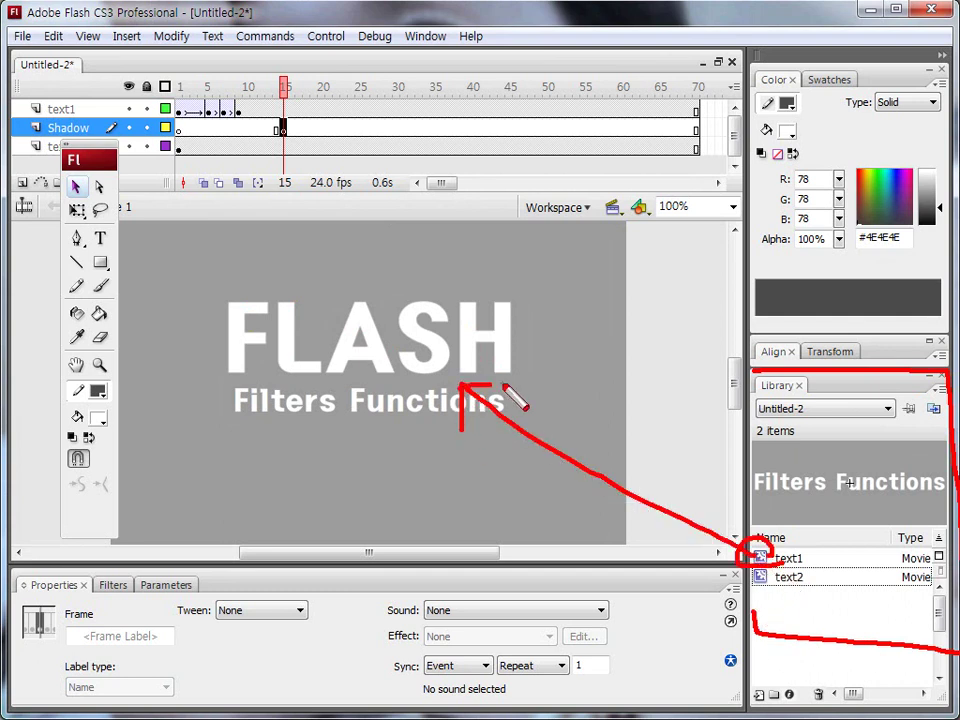
key("Escape")
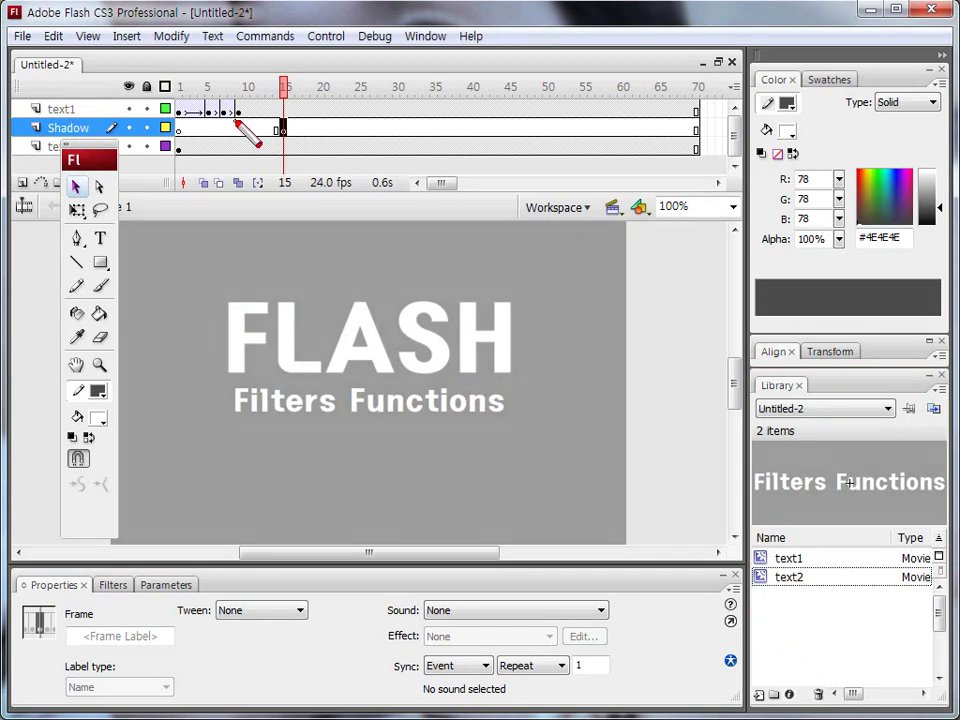
mouse_move(238, 118)
left_mouse_down()
mouse_move(670, 107)
mouse_move(642, 120)
left_mouse_up()
mouse_move(395, 112)
left_mouse_down()
mouse_move(381, 292)
mouse_move(410, 274)
left_mouse_up()
key("e")
key("Escape")
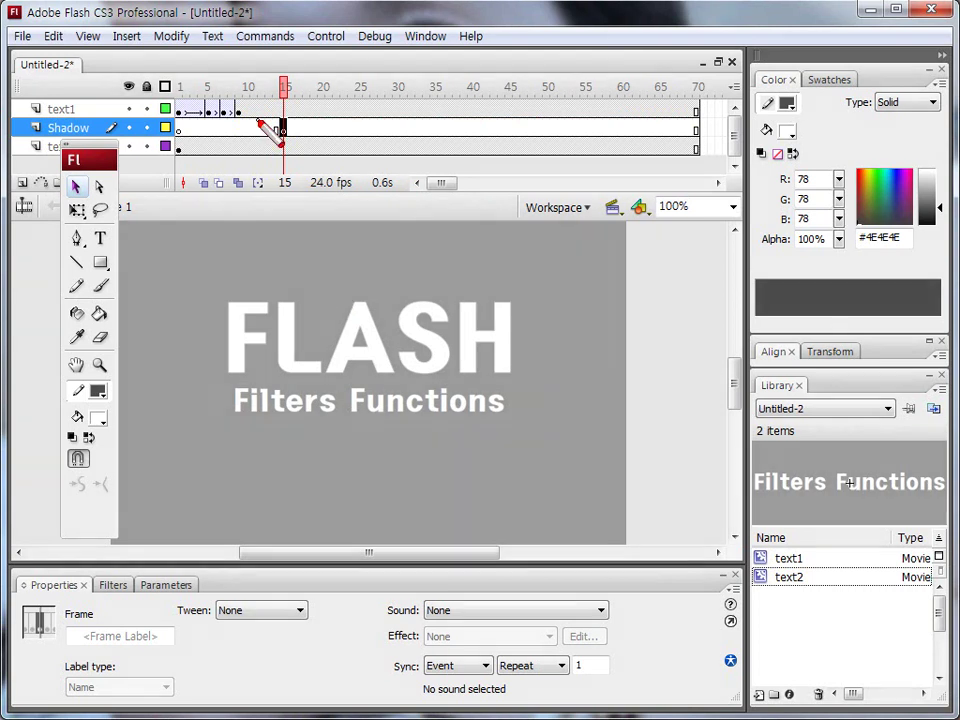
left_click_drag(38, 117, 95, 117)
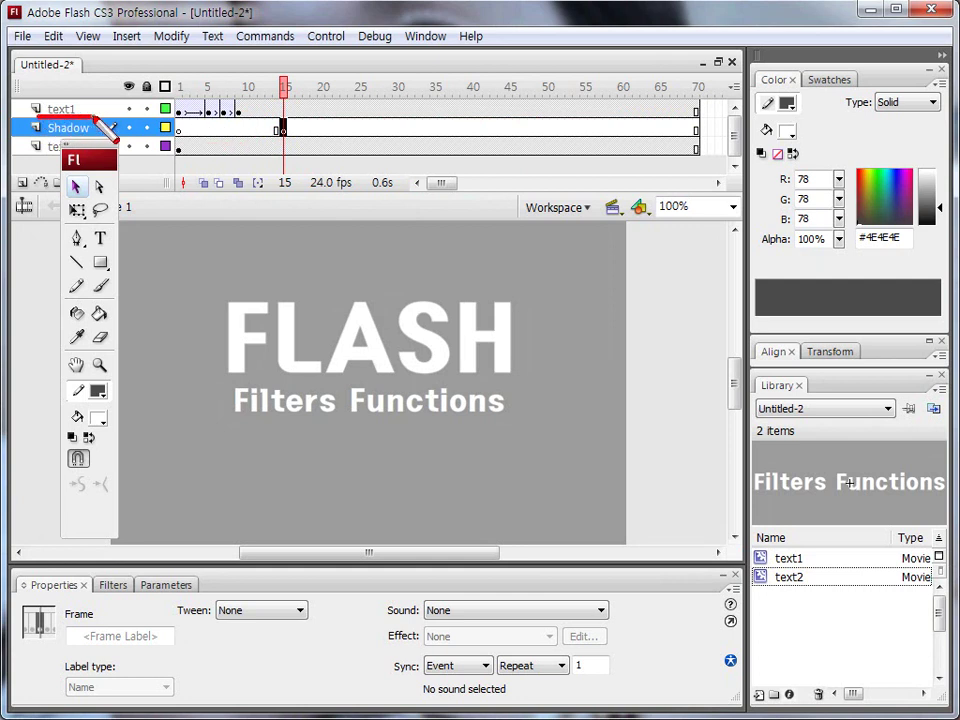
left_click_drag(242, 117, 253, 116)
key("Escape")
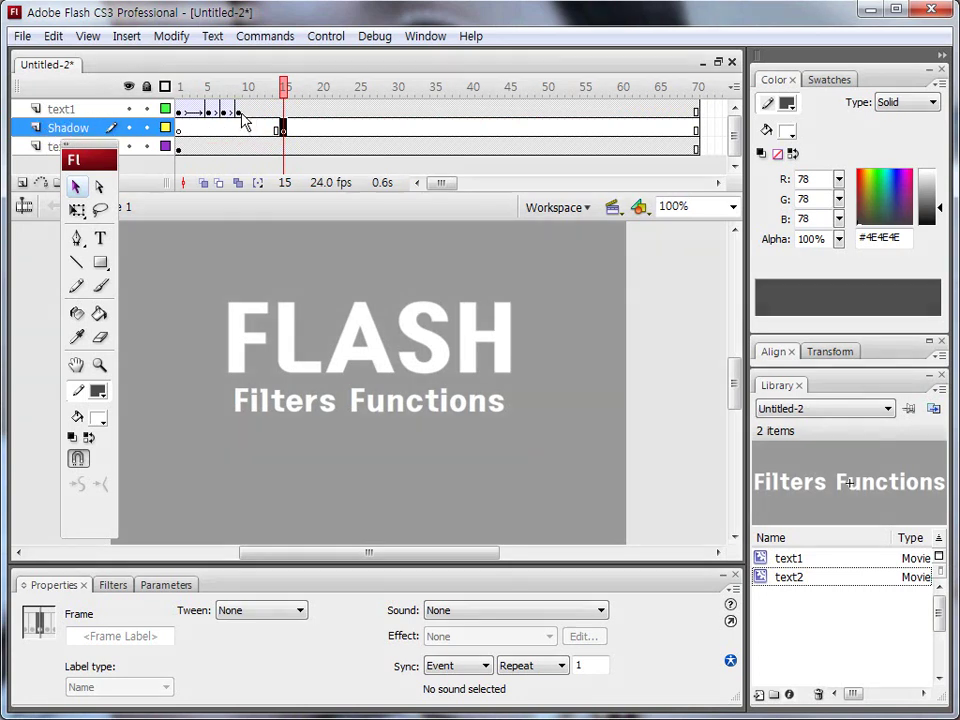
Copy the FLASH text symbol from frame 9 of the text1 layer
left_click(238, 111)
key("ctrl+2")
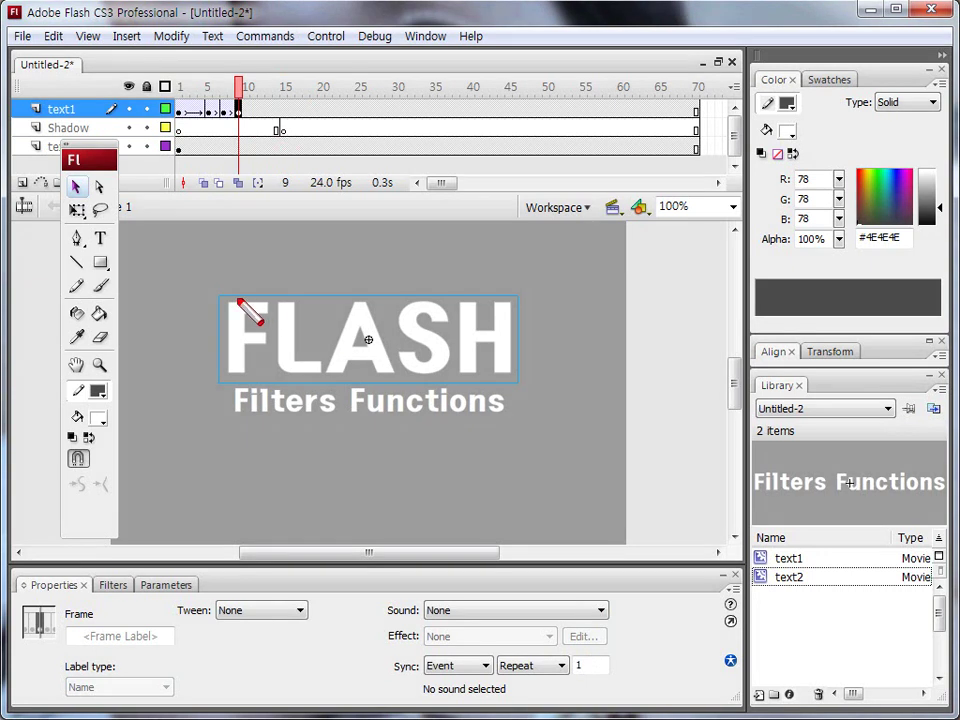
mouse_move(219, 296)
left_mouse_down()
mouse_move(518, 294)
mouse_move(518, 386)
left_mouse_up()
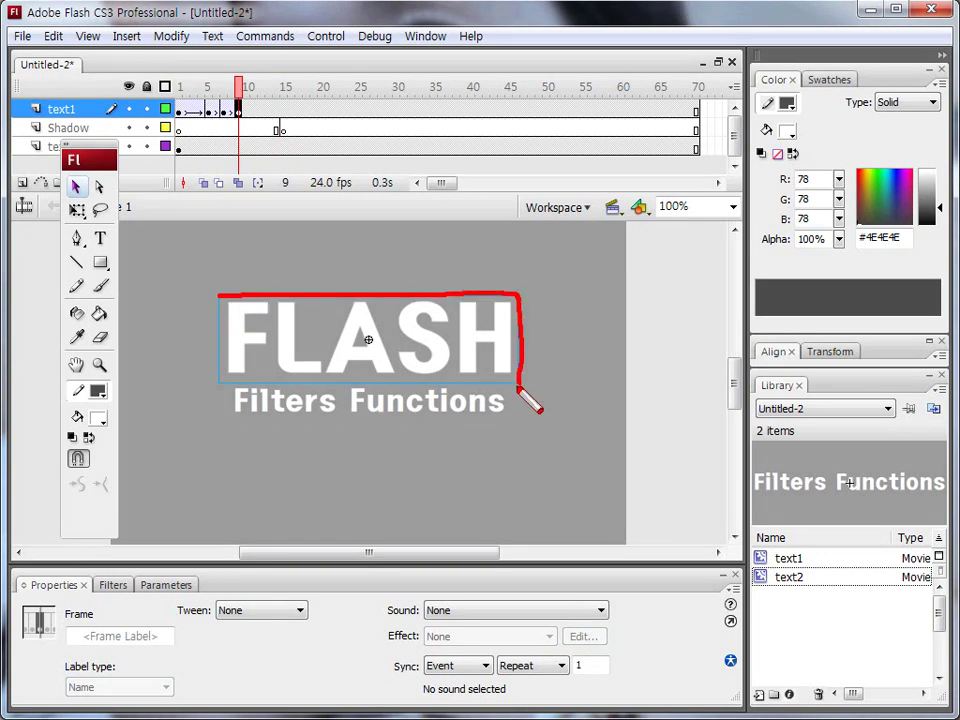
mouse_move(225, 300)
left_mouse_down()
mouse_move(227, 369)
mouse_move(303, 383)
mouse_move(515, 383)
left_mouse_up()
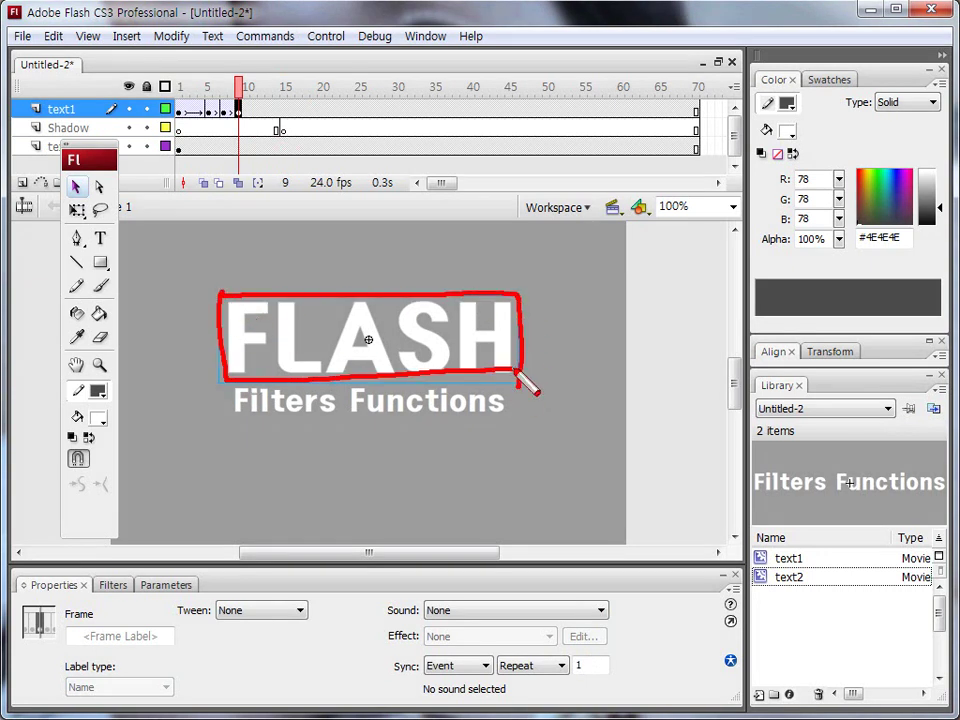
key("Escape")
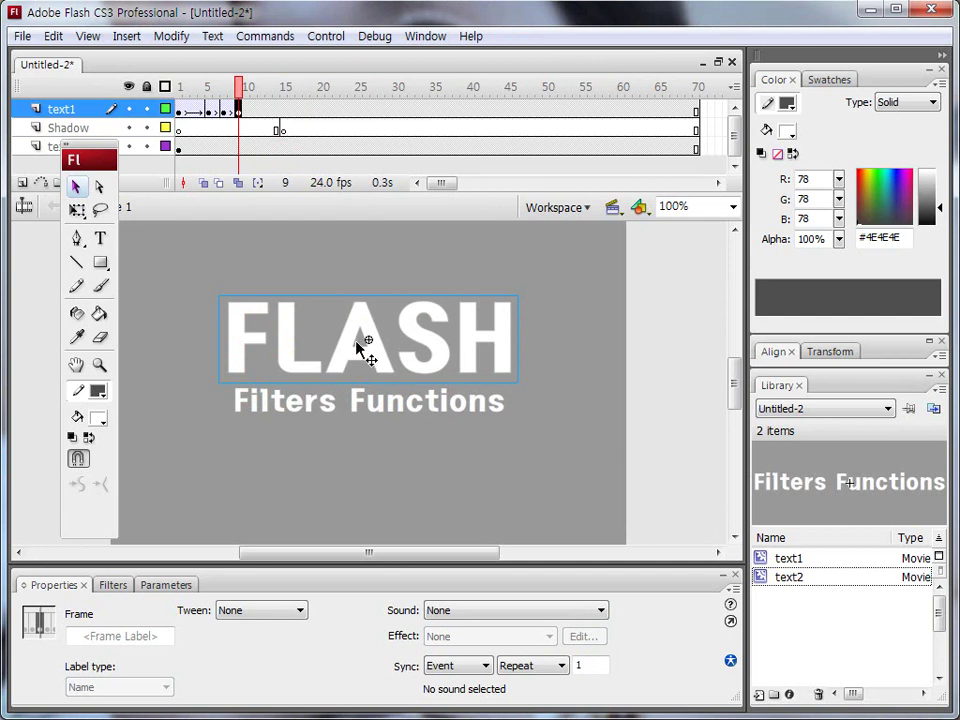
key("ctrl+2")
key("Escape")
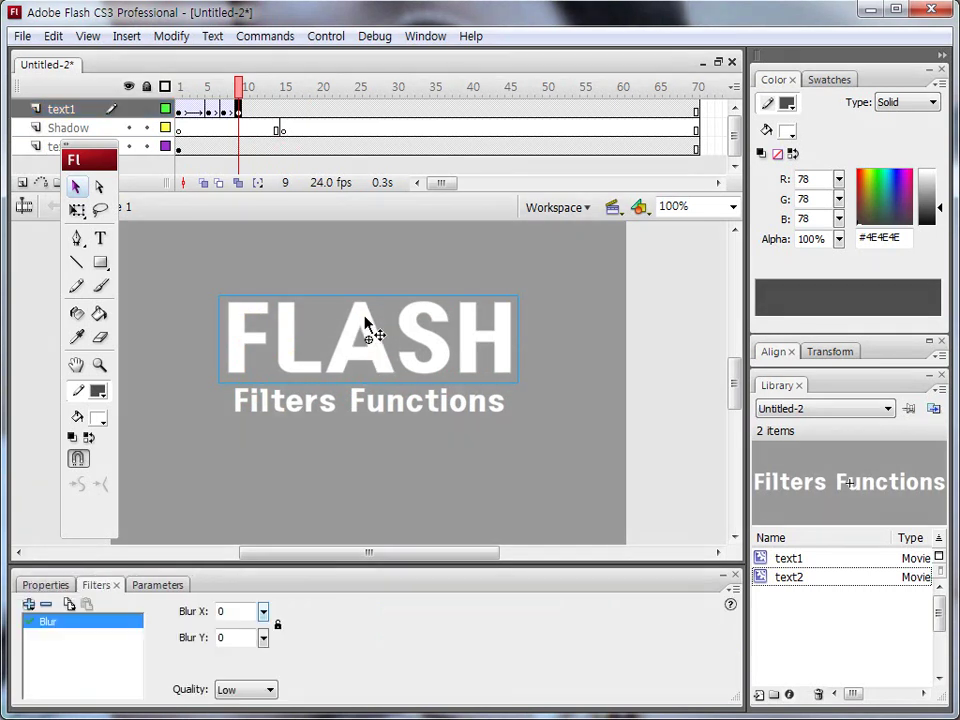
right_click(366, 322)
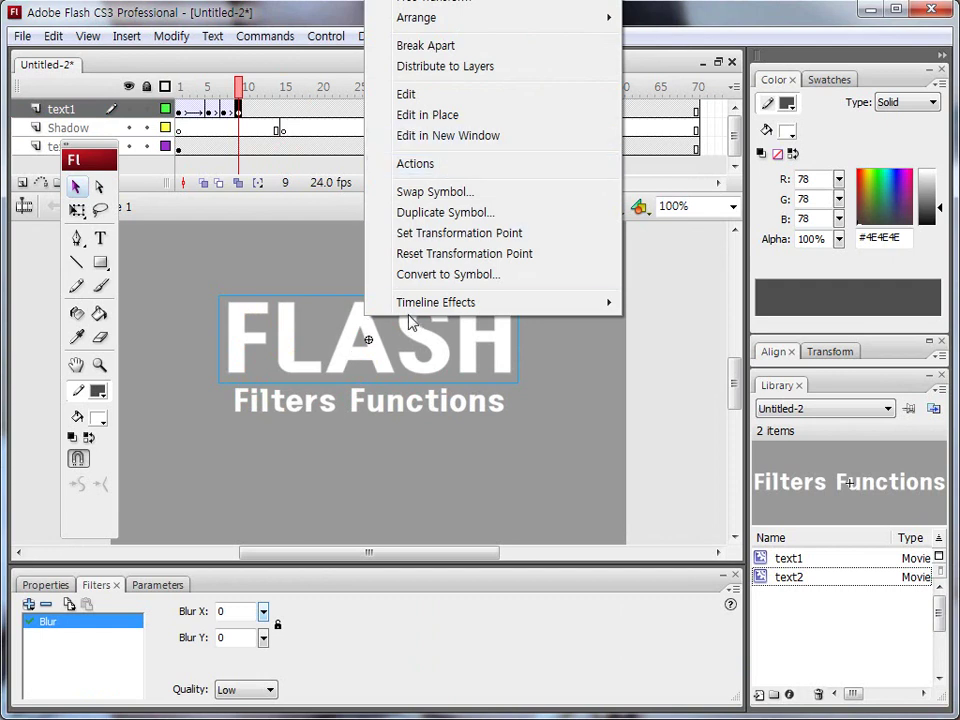
left_click(369, 339)
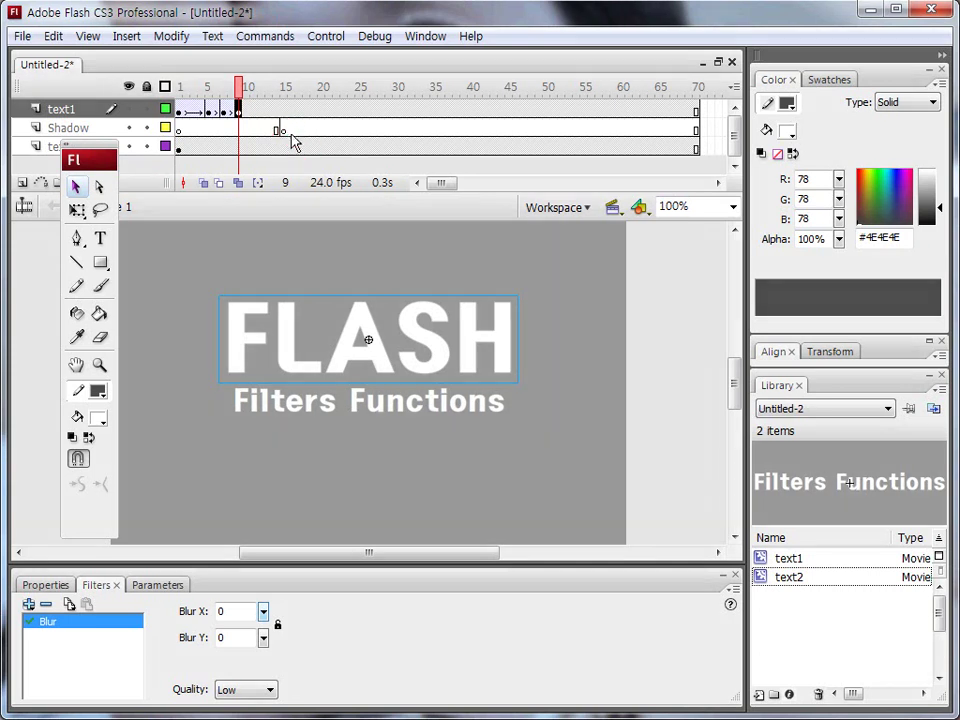
Paste the copied FLASH text in place into frame 15 of the Shadow layer
left_click(284, 130)
key("F6")
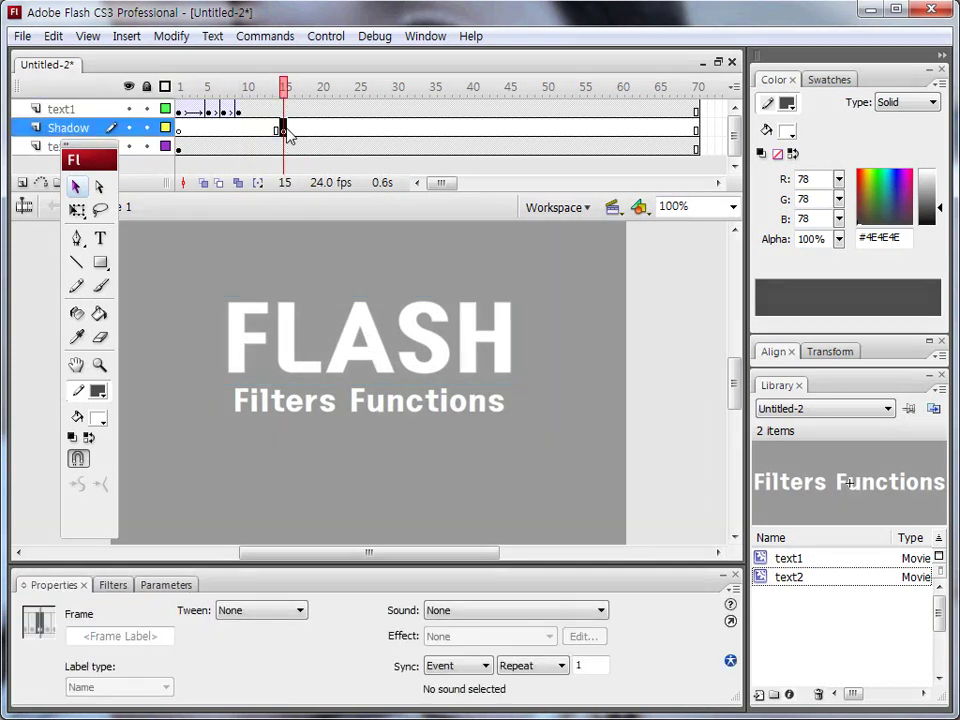
left_click(287, 131)
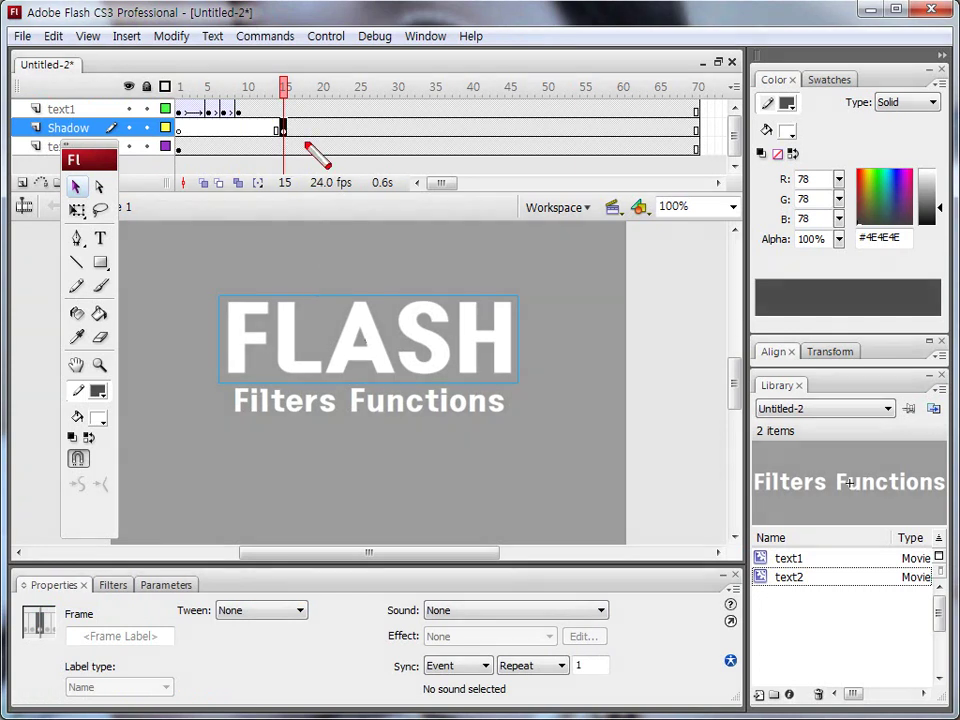
mouse_move(288, 131)
left_mouse_down()
mouse_move(698, 130)
mouse_move(334, 143)
mouse_move(291, 126)
mouse_move(293, 134)
mouse_move(332, 120)
mouse_move(328, 136)
mouse_move(345, 140)
mouse_move(364, 122)
mouse_move(388, 125)
mouse_move(418, 130)
left_mouse_up()
right_click(418, 135)
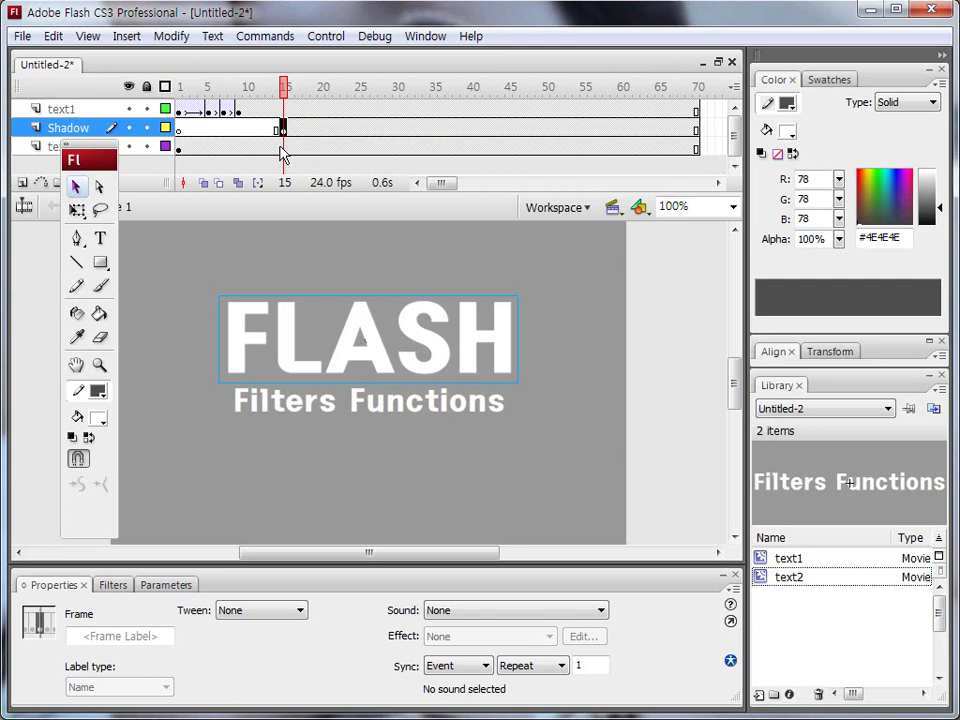
Lock and hide the text1 layer
mouse_move(66, 123)
left_mouse_down()
mouse_move(120, 118)
mouse_move(160, 95)
mouse_move(60, 88)
mouse_move(47, 100)
mouse_move(52, 124)
left_mouse_up()
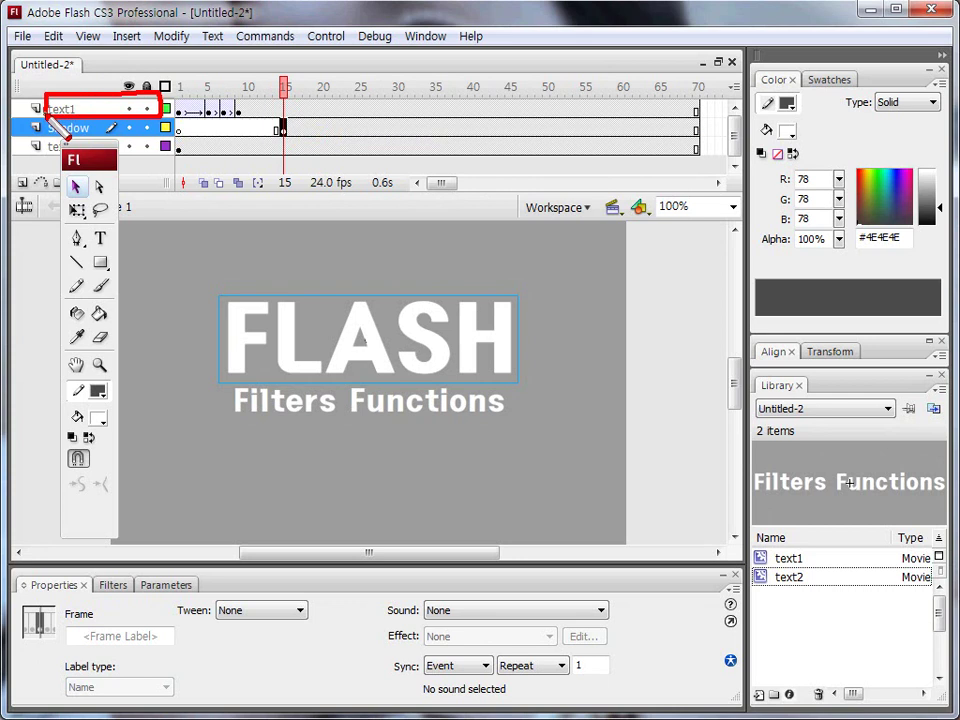
key("Escape")
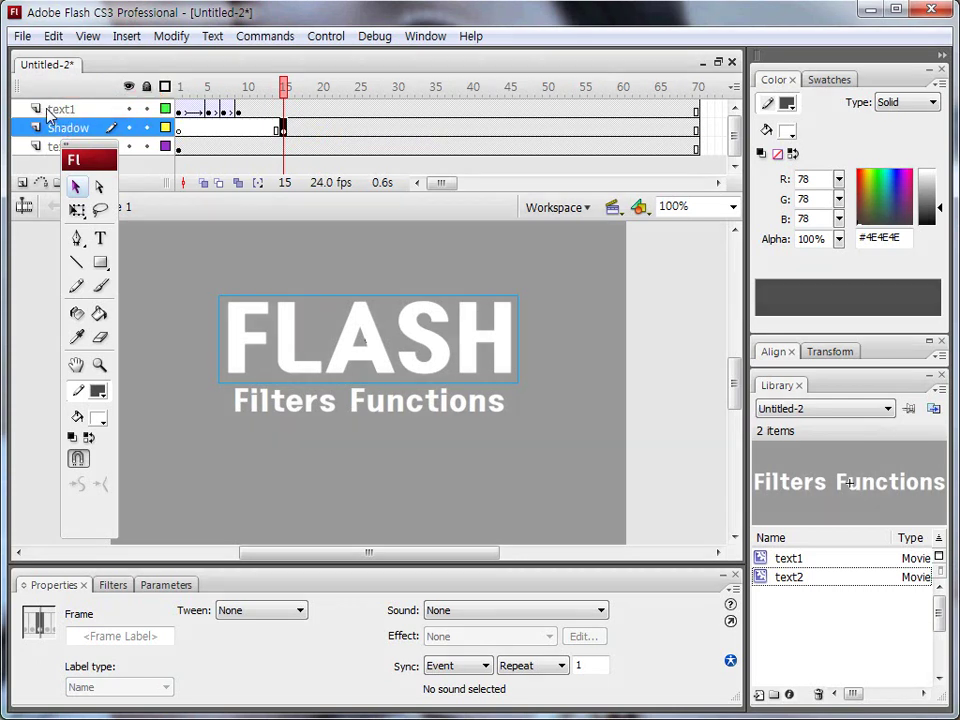
left_click(146, 109)
left_click(128, 109)
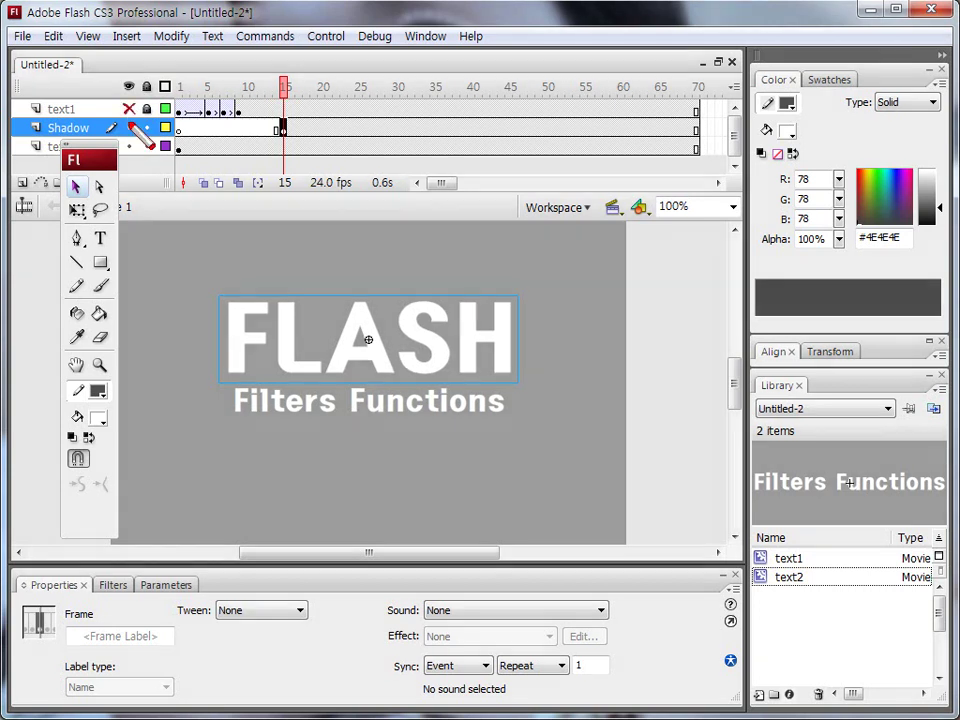
Remove the Blur filter from the FLASH text in frame 15 of the Shadow layer
key("ctrl+2")
mouse_move(222, 285)
left_mouse_down()
mouse_move(223, 393)
mouse_move(505, 382)
mouse_move(505, 306)
mouse_move(250, 300)
left_mouse_up()
key("Escape")
left_click(281, 357)
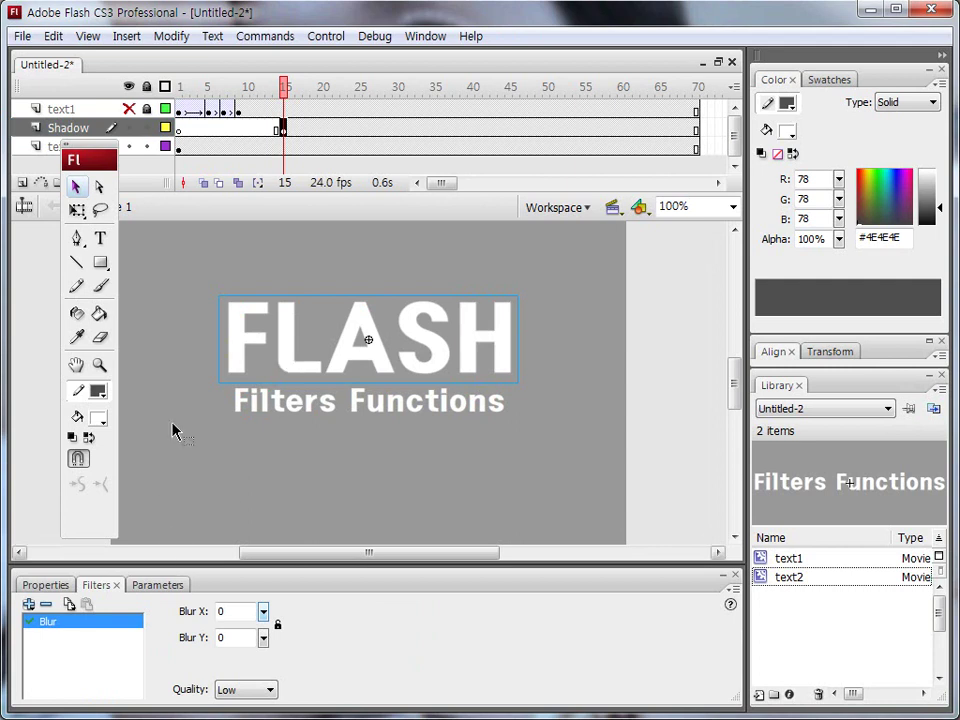
left_click(46, 605)
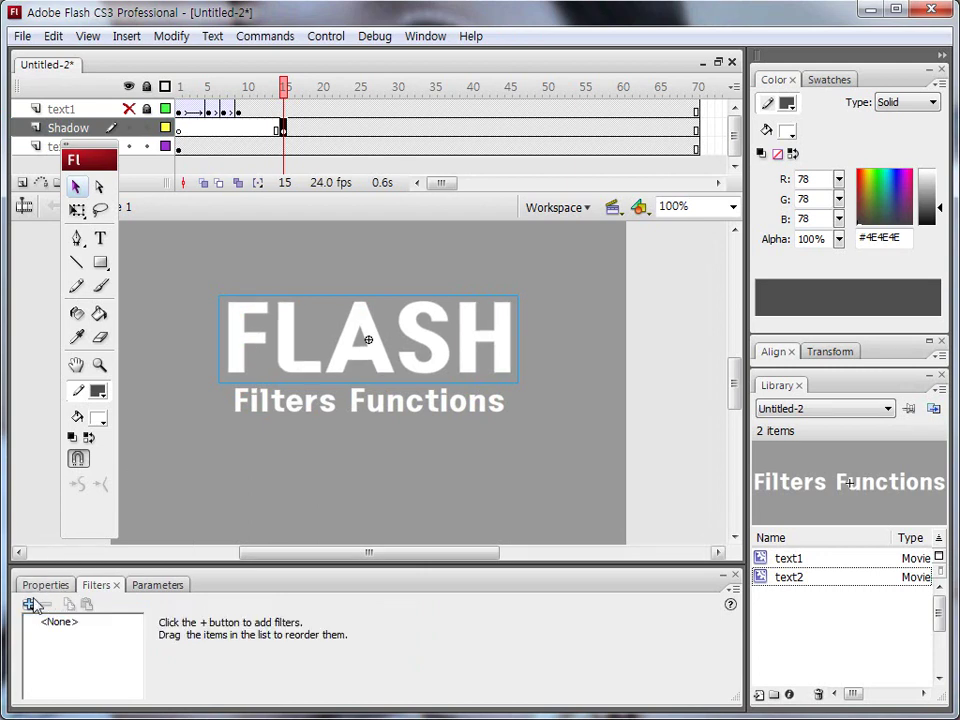
Add a Drop Shadow filter to the FLASH text on the Shadow layer
left_click(29, 604)
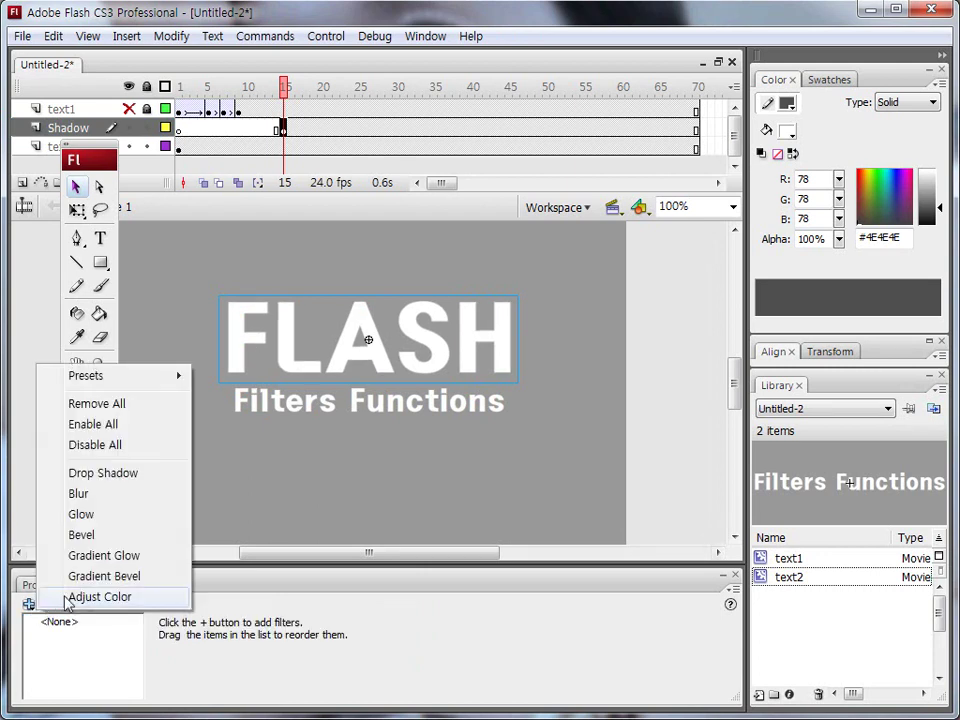
left_click(116, 485)
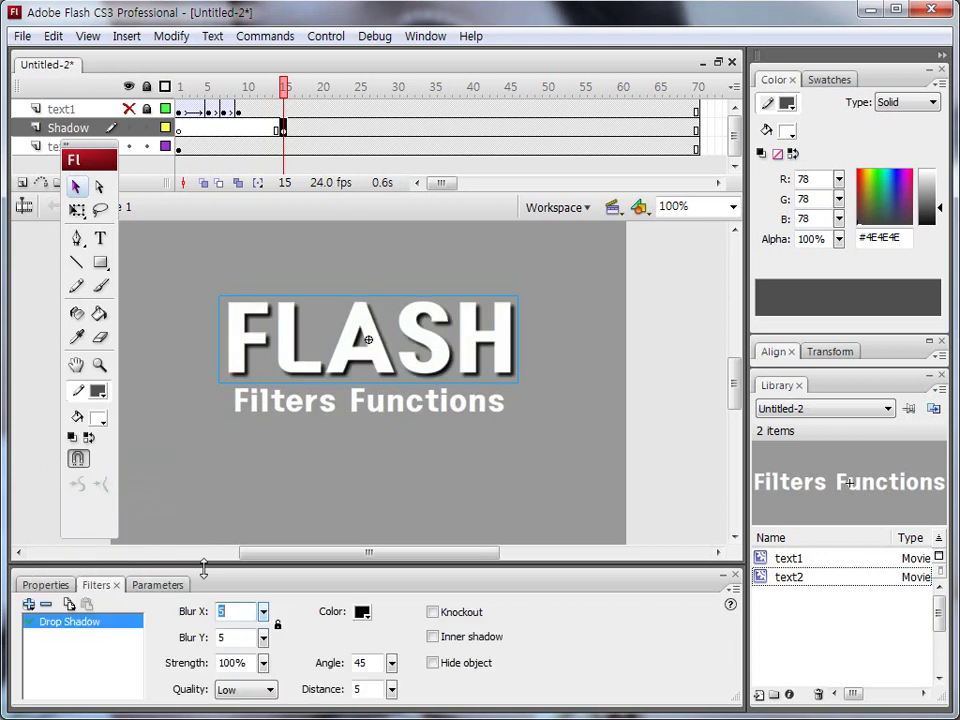
left_click_drag(172, 620, 283, 640)
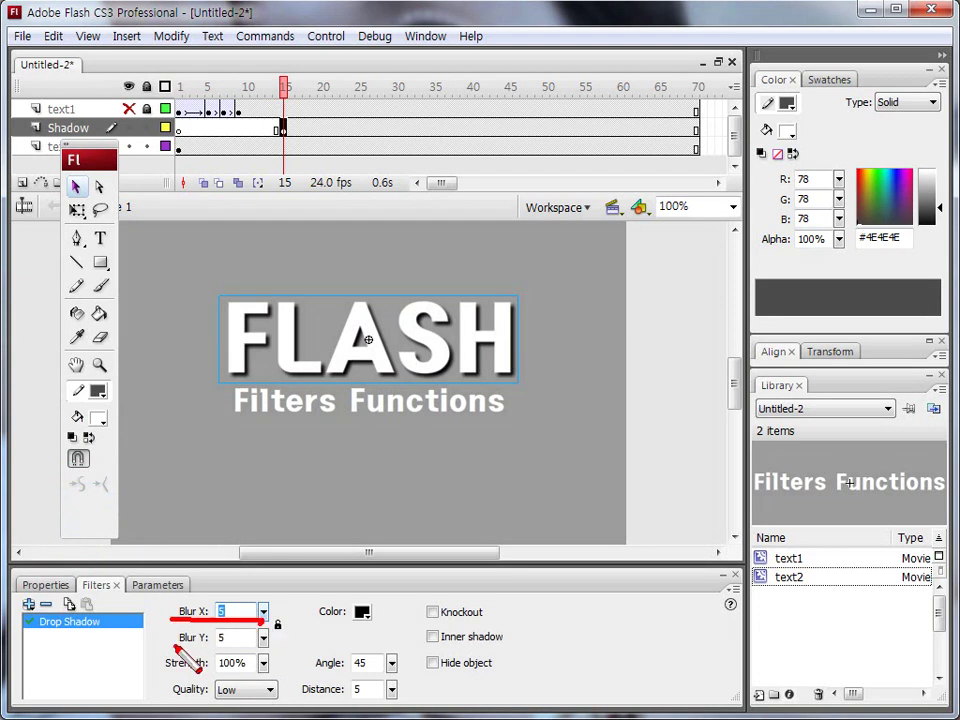
left_click_drag(180, 646, 256, 646)
left_click_drag(160, 675, 283, 697)
left_click_drag(165, 703, 275, 701)
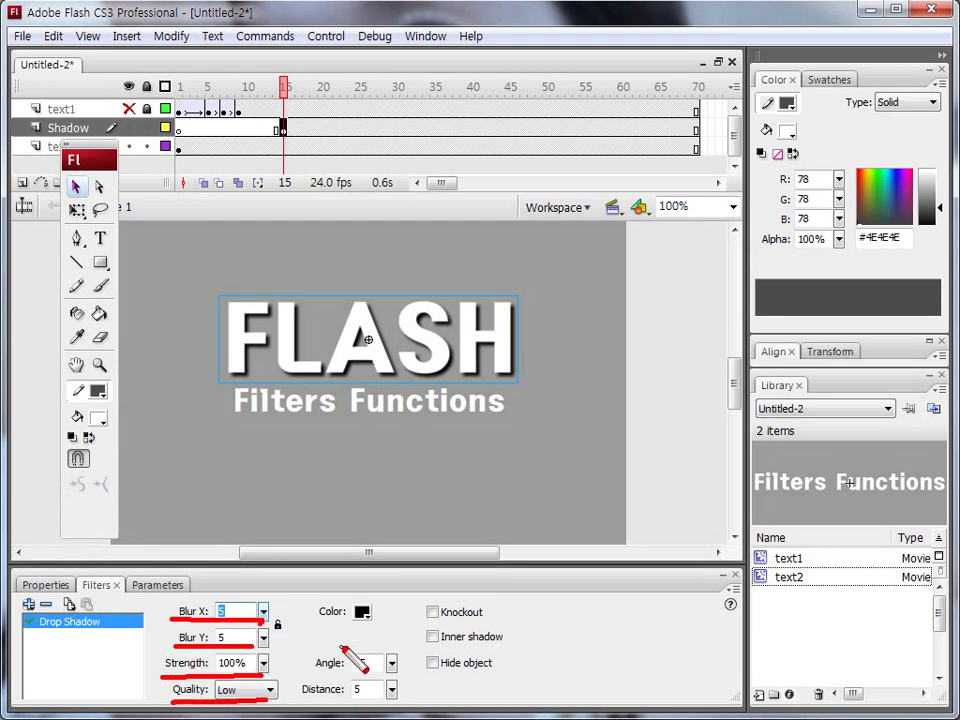
left_click_drag(313, 620, 380, 617)
left_click_drag(303, 678, 386, 673)
mouse_move(318, 703)
left_mouse_down()
mouse_move(392, 707)
mouse_move(388, 645)
mouse_move(362, 642)
mouse_move(390, 628)
mouse_move(395, 645)
left_mouse_up()
key("Escape")
Try a distance of -20 and an angle of 185 for the FLASH text's drop shadow
left_click(398, 693)
left_click_drag(391, 689, 363, 640)
left_click(391, 662)
left_click(393, 703)
left_click_drag(393, 703, 368, 638)
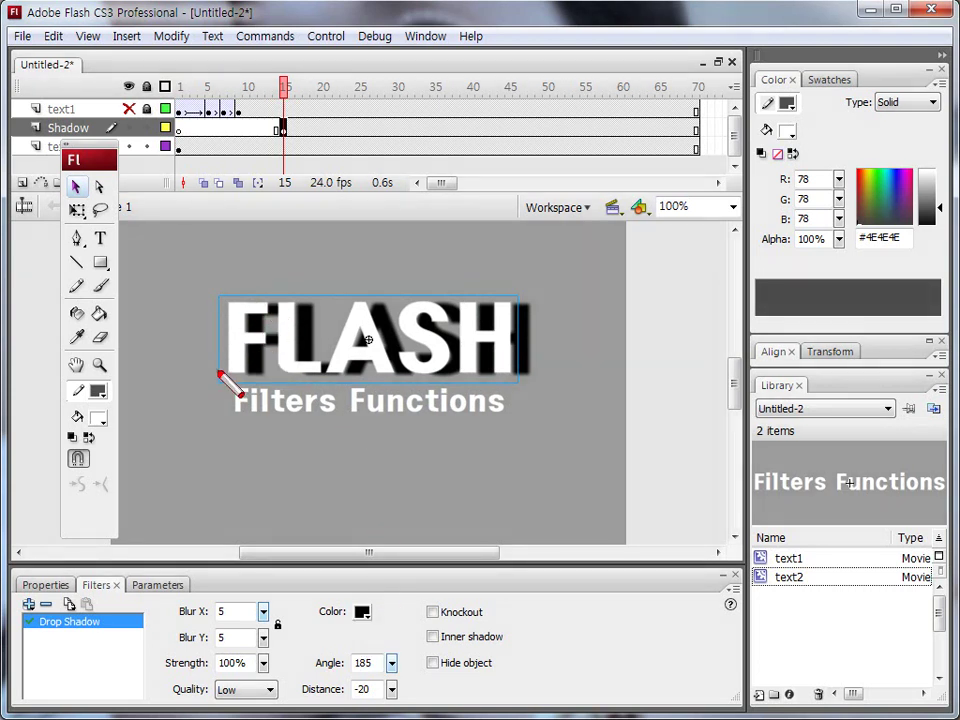
Turn on Hide object for the drop shadow to preview the shadow alone, and remove the Drop Shadow filter
mouse_move(237, 308)
left_mouse_down()
mouse_move(244, 350)
mouse_move(279, 350)
mouse_move(314, 378)
mouse_move(341, 373)
left_mouse_up()
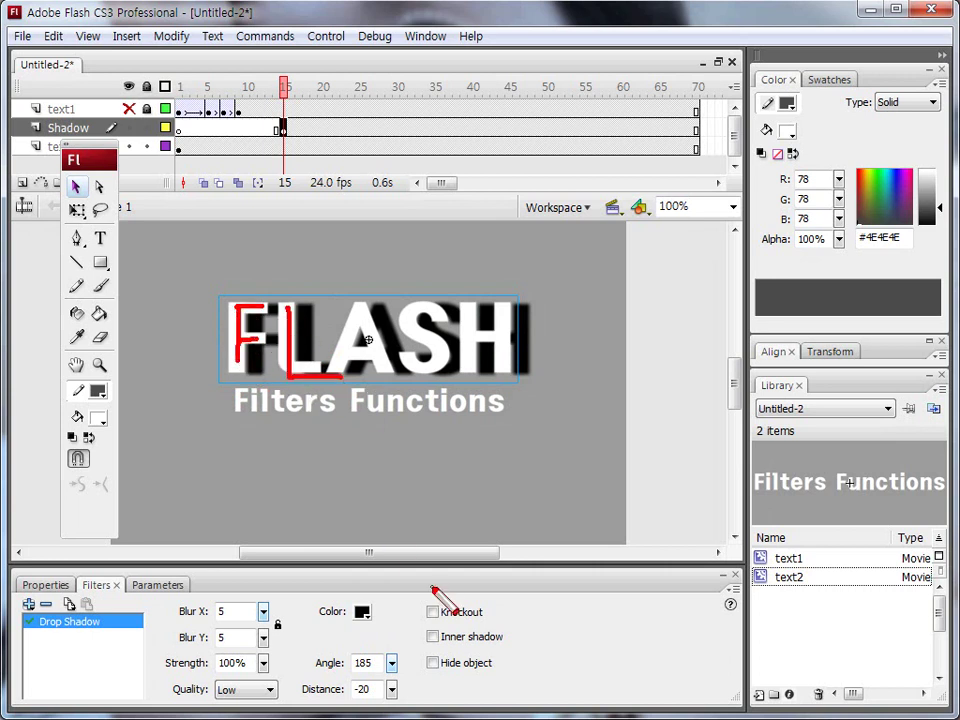
mouse_move(423, 704)
left_mouse_down()
mouse_move(495, 678)
mouse_move(458, 652)
left_mouse_up()
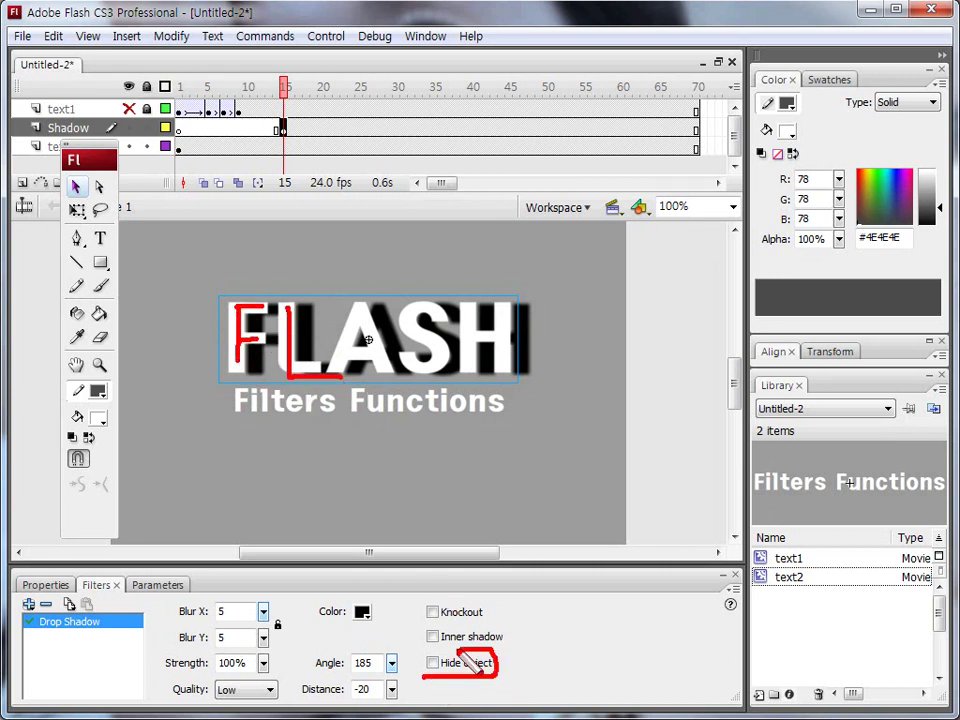
key("Escape")
left_click(433, 663)
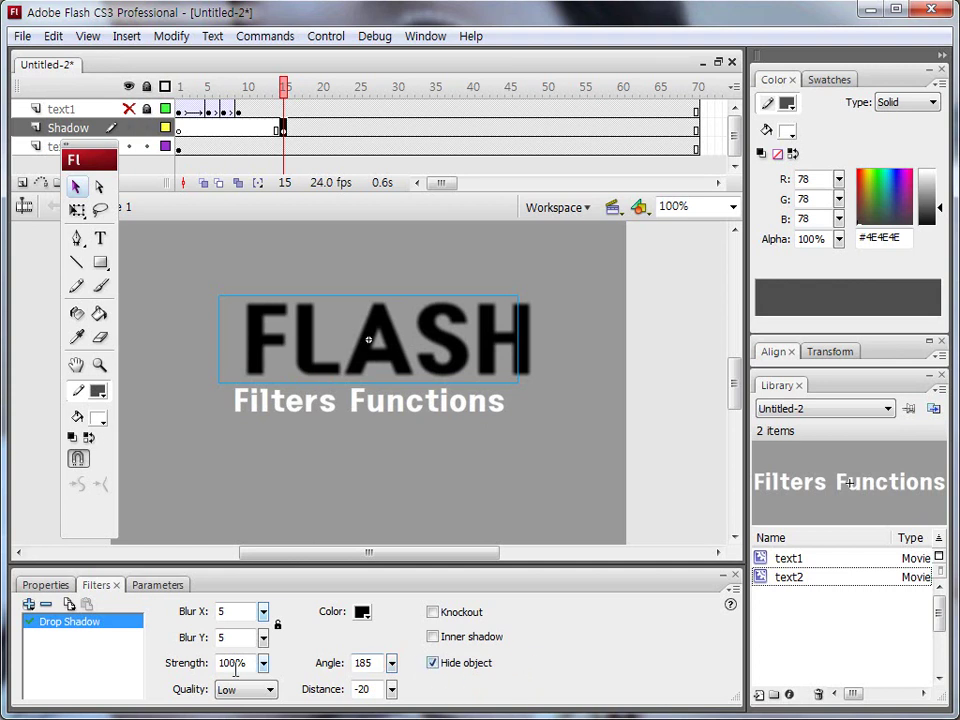
left_click(45, 604)
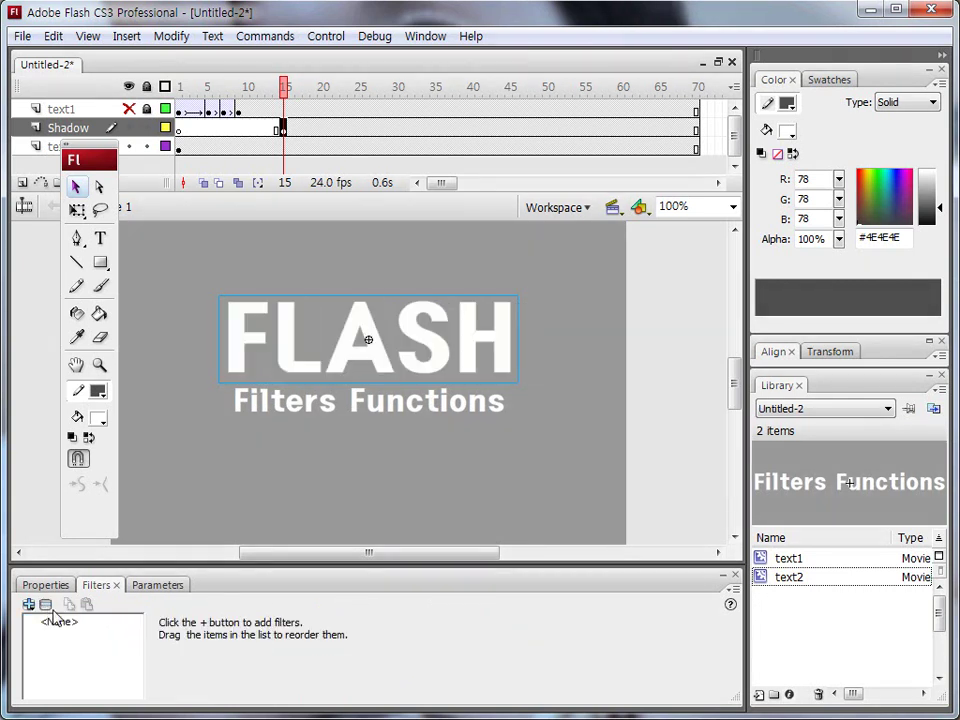
Apply a fresh Drop Shadow filter with default settings to the FLASH text on the Shadow layer
left_click(24, 605)
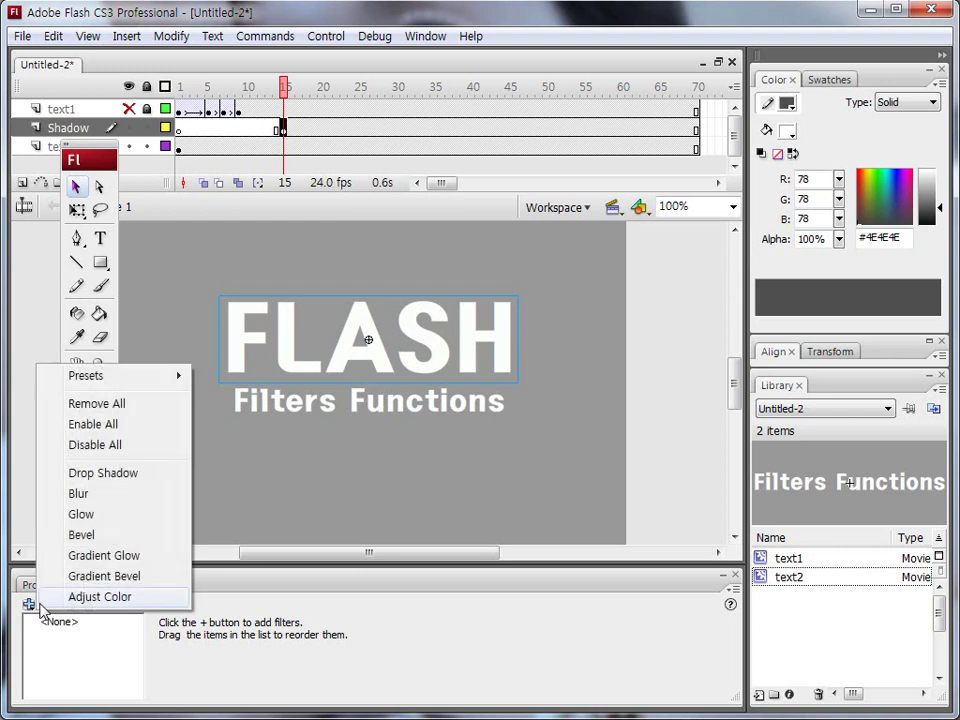
left_click(88, 476)
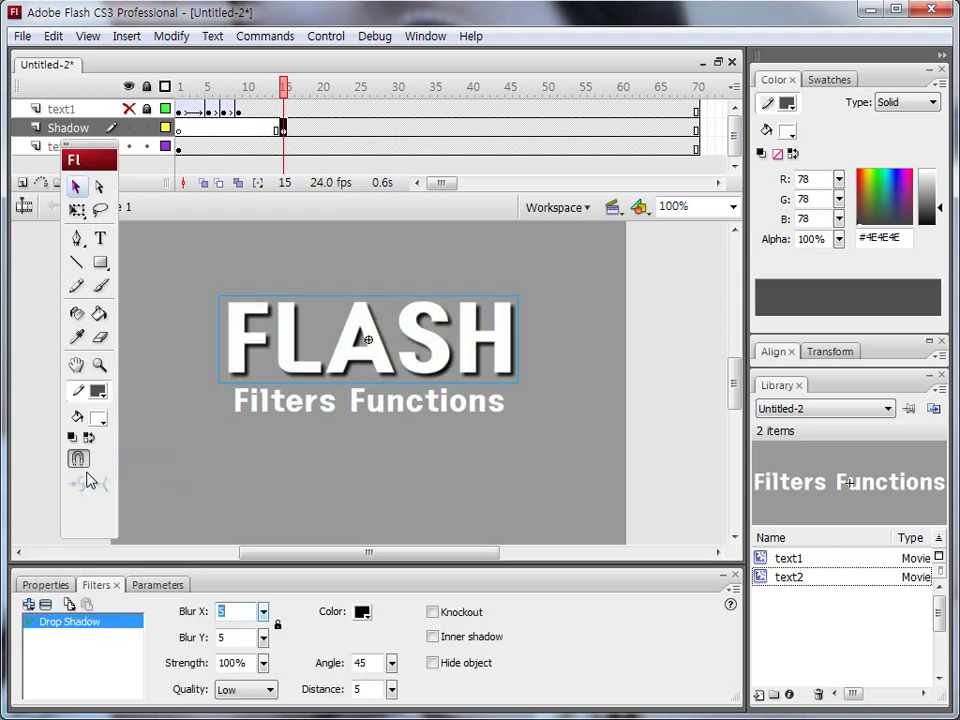
Turn on Hide object for the FLASH text's drop shadow on the Shadow layer
mouse_move(435, 664)
left_mouse_down()
mouse_move(510, 676)
mouse_move(485, 659)
mouse_move(429, 655)
mouse_move(458, 688)
left_mouse_up()
left_click(437, 666)
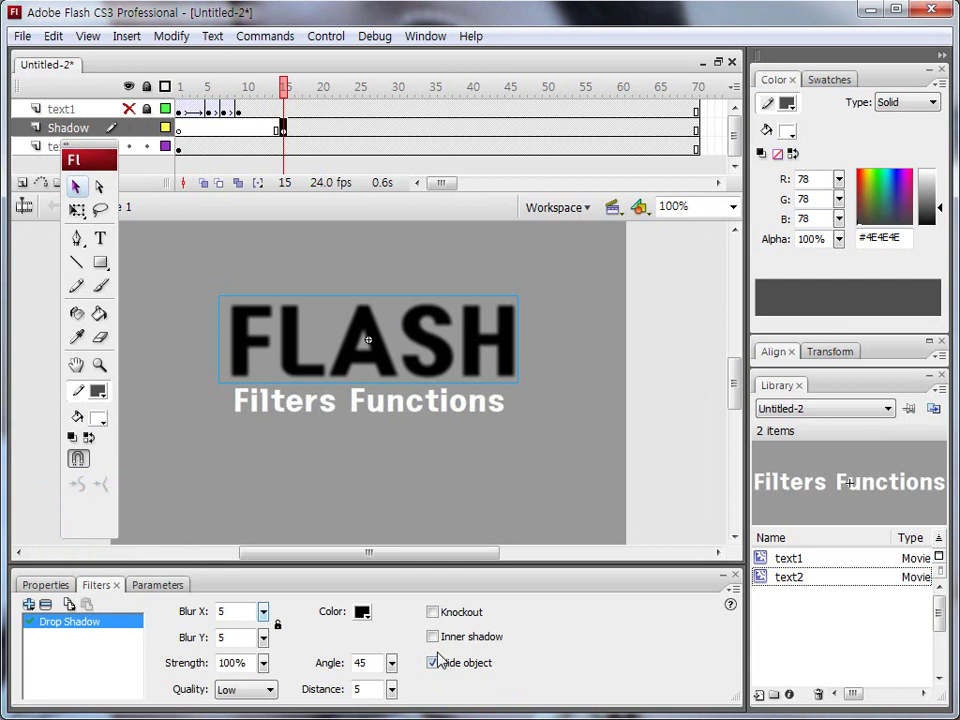
left_click(433, 660)
left_click(432, 661)
Skew the FLASH shadow's upper edge to the right with Free Transform until the shadow is about 367 px wide
mouse_move(80, 206)
left_mouse_down()
mouse_move(68, 218)
mouse_move(88, 216)
left_mouse_up()
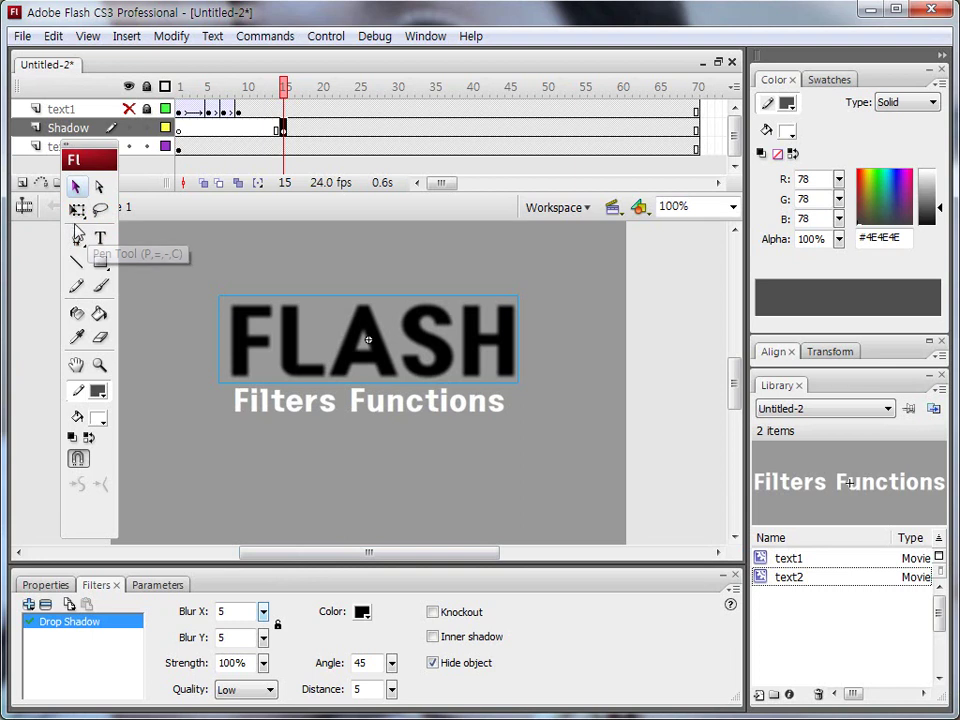
left_click(77, 210)
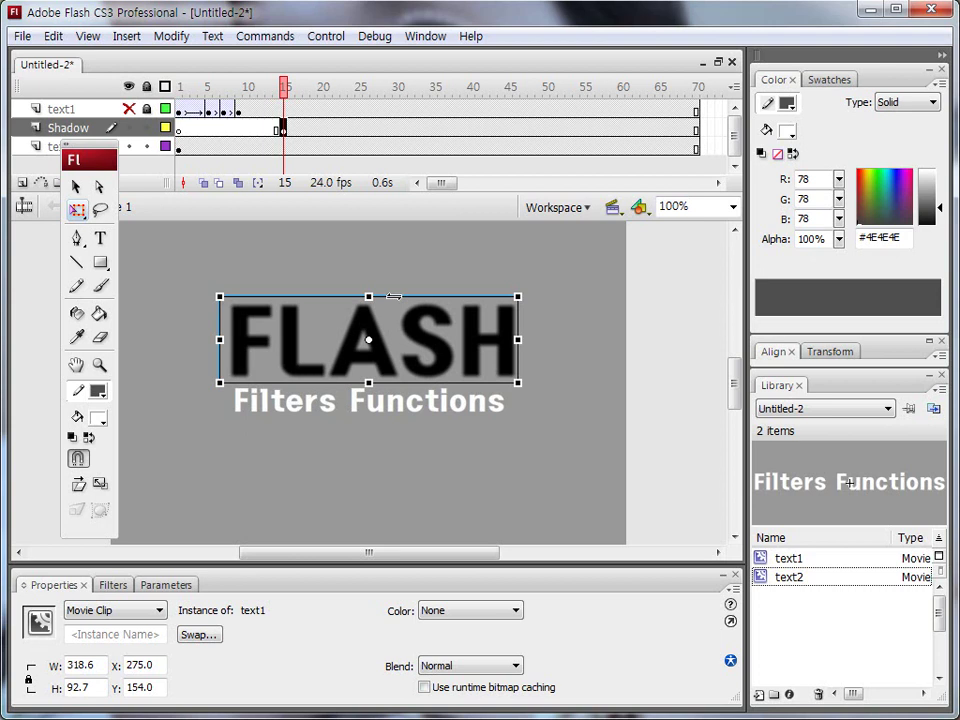
left_click_drag(395, 296, 427, 296)
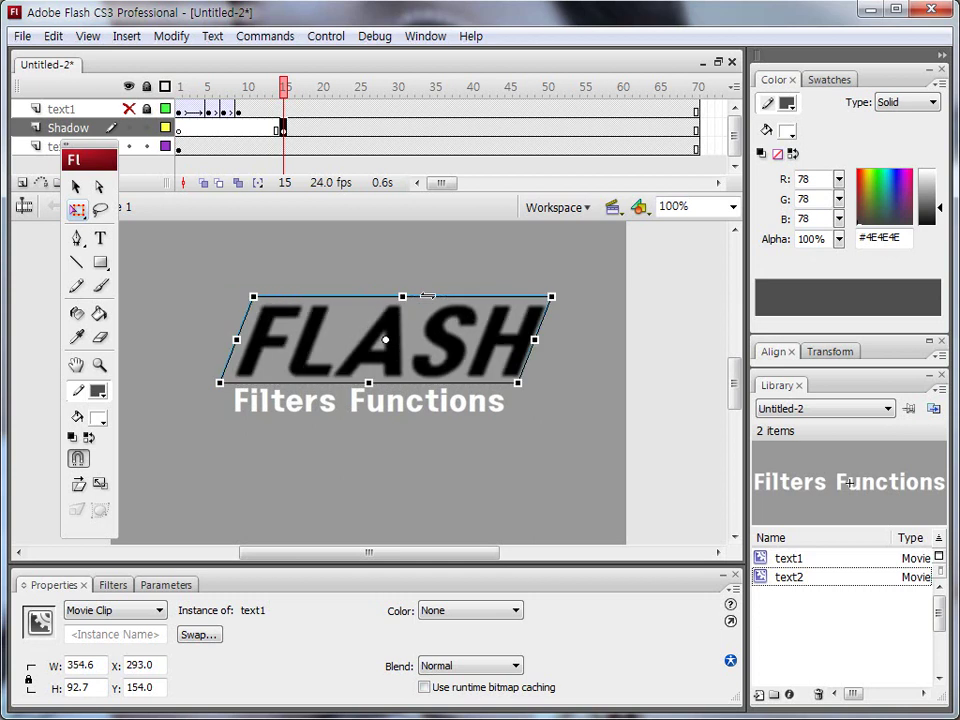
left_click_drag(427, 296, 440, 295)
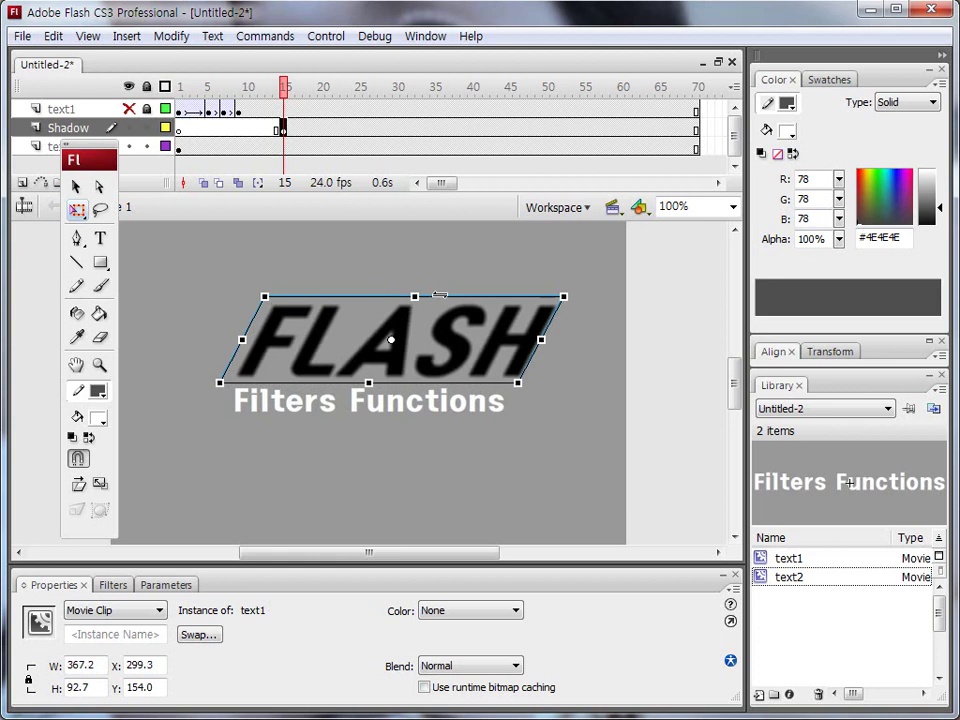
left_click(77, 193)
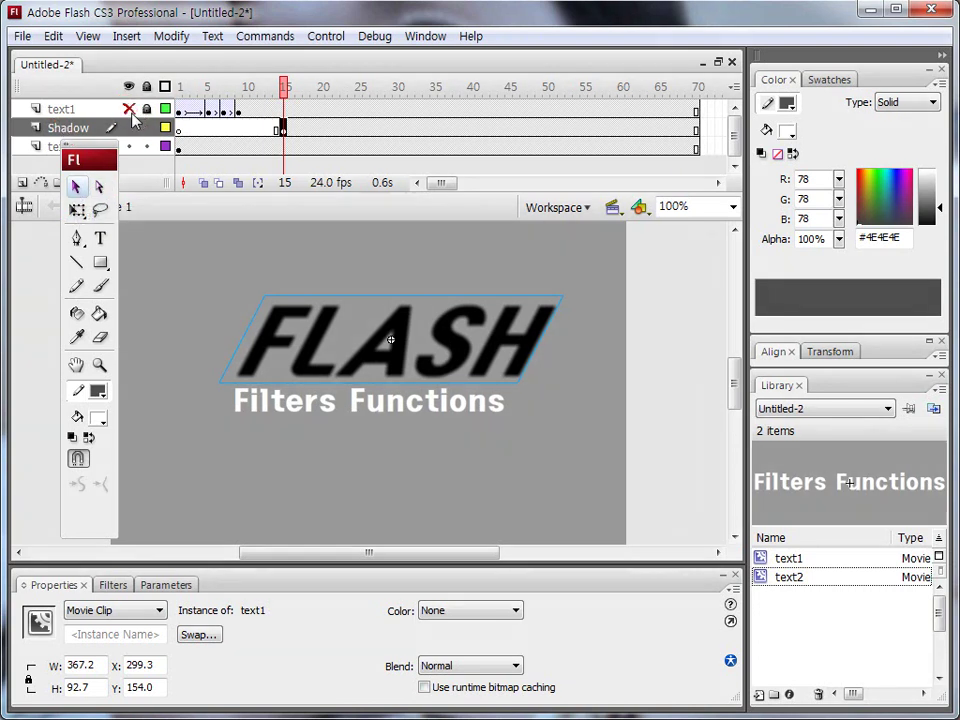
Show the text1 layer and nudge the slanted shadow left and up to about X 290, Y 150, aligning it with the base of FLASH
left_click(129, 109)
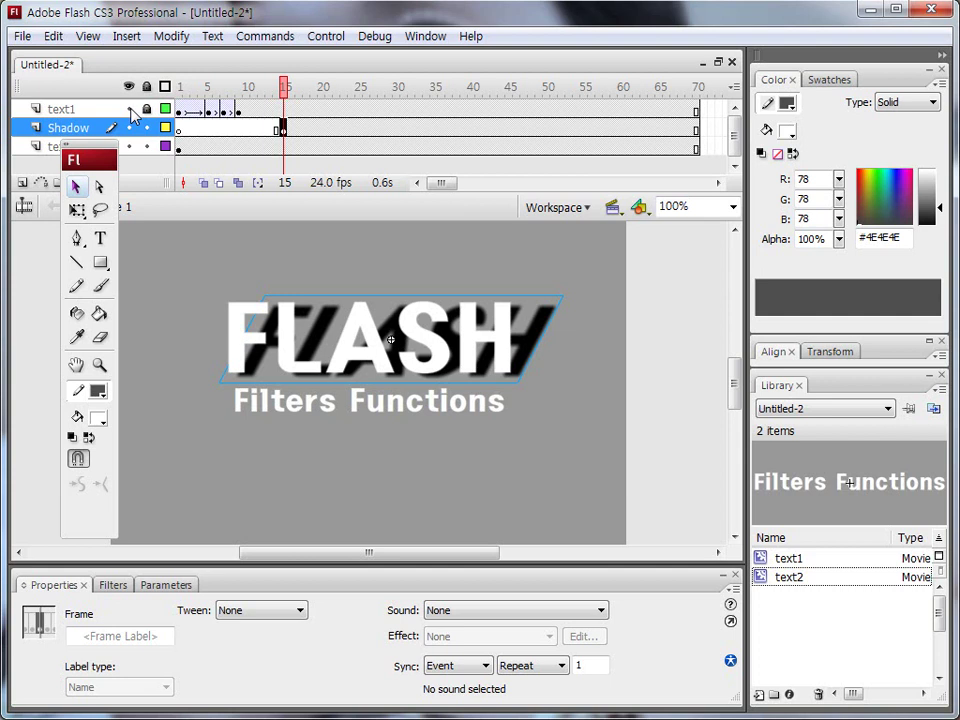
left_click_drag(229, 370, 512, 370)
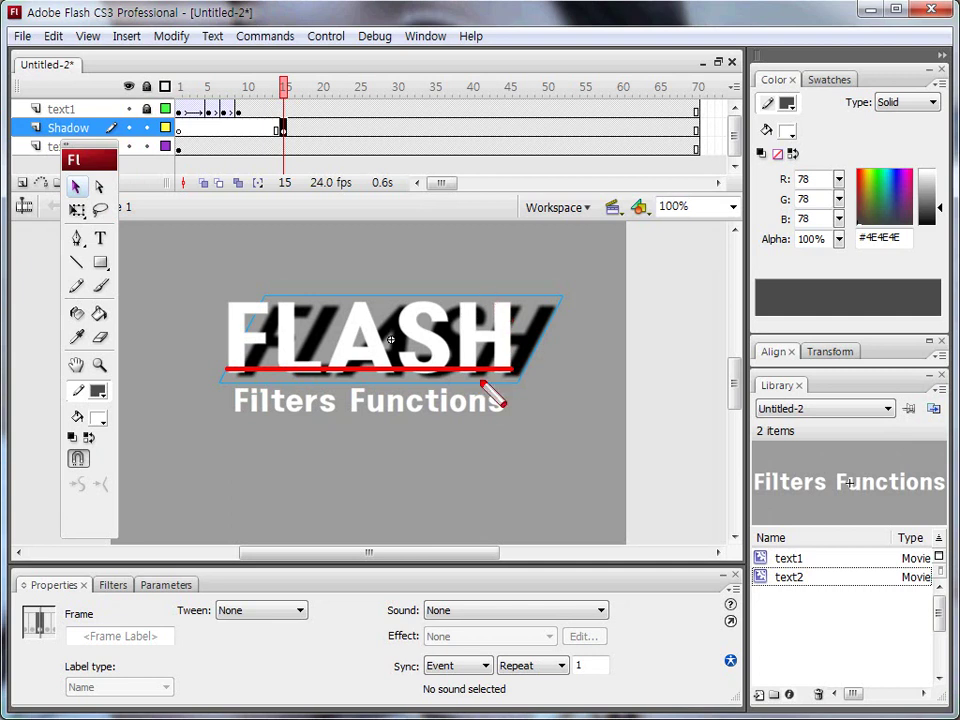
key("Escape")
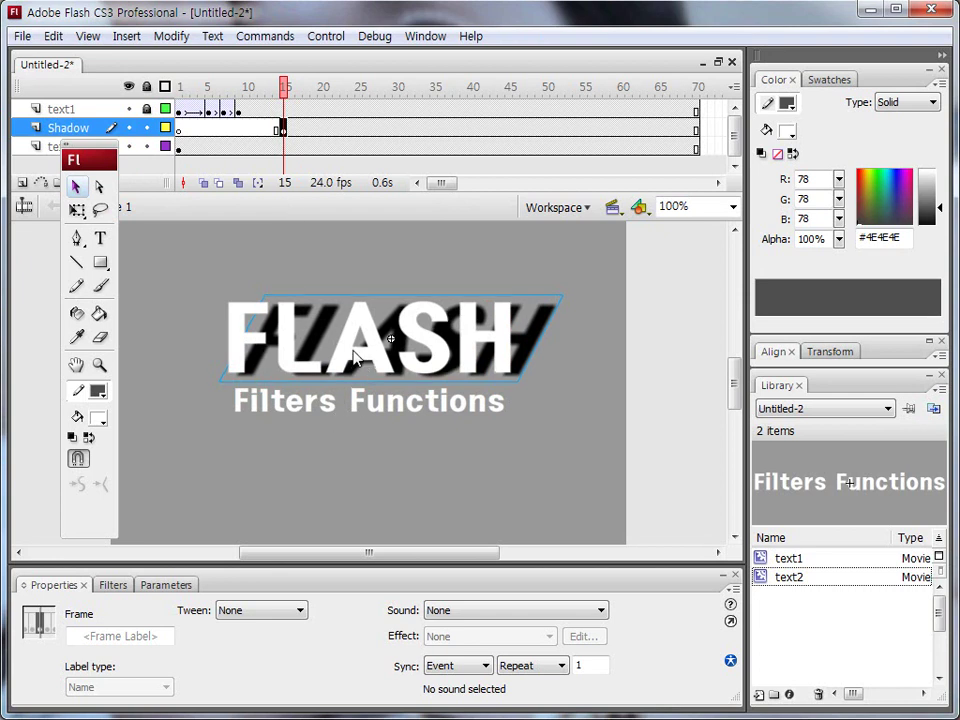
key("Left")
key("Left")
key("Left")
key("Left")
key("Left")
key("Left")
key("Left")
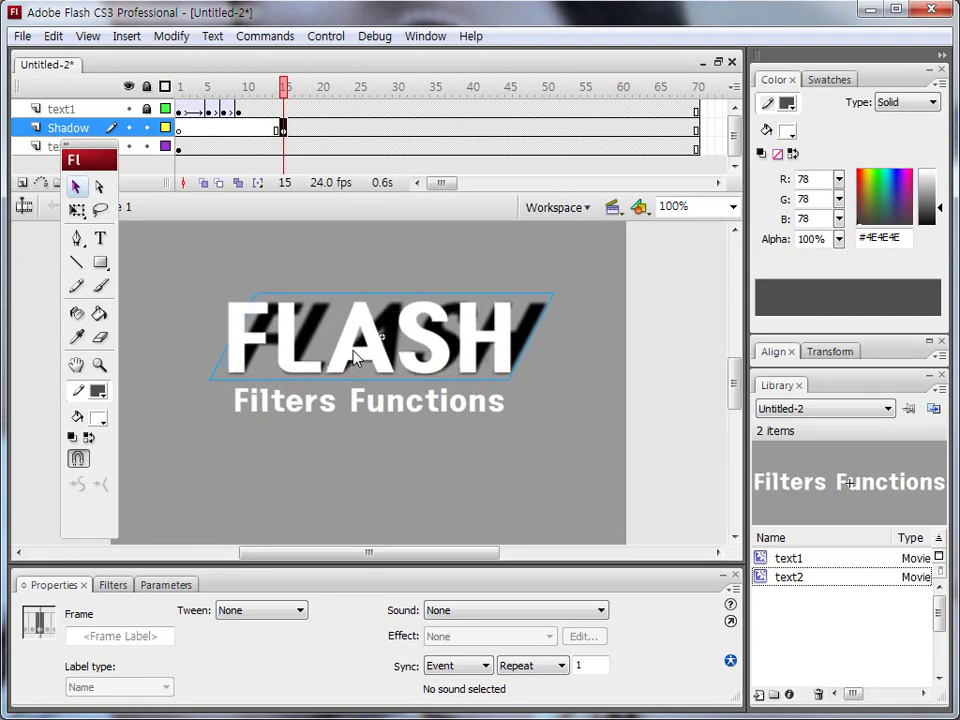
key("Right")
key("Right")
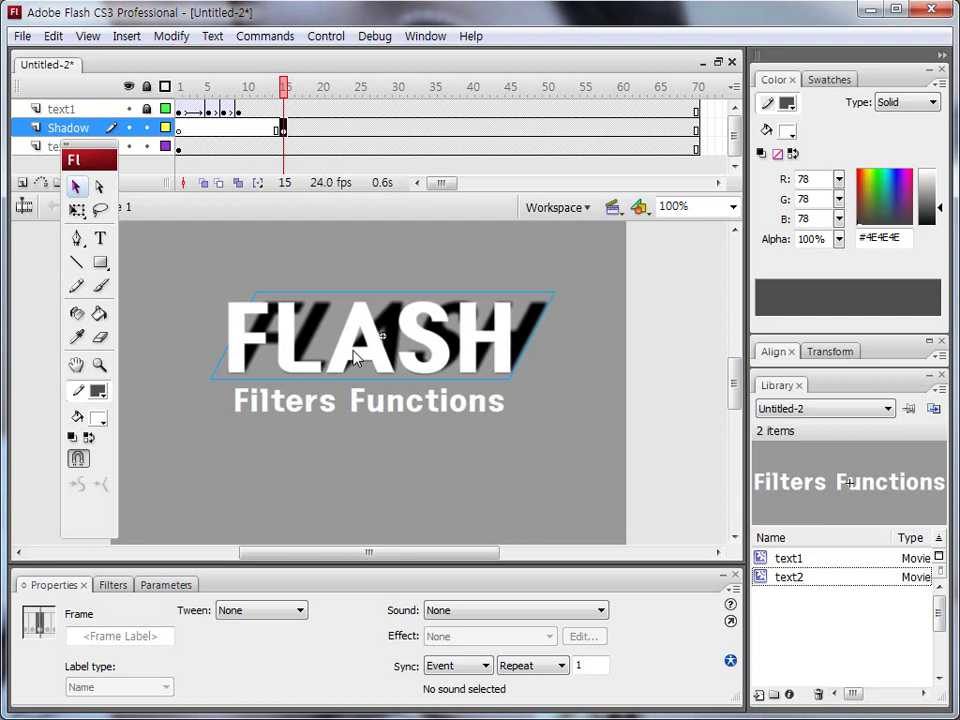
left_click_drag(86, 157, 68, 157)
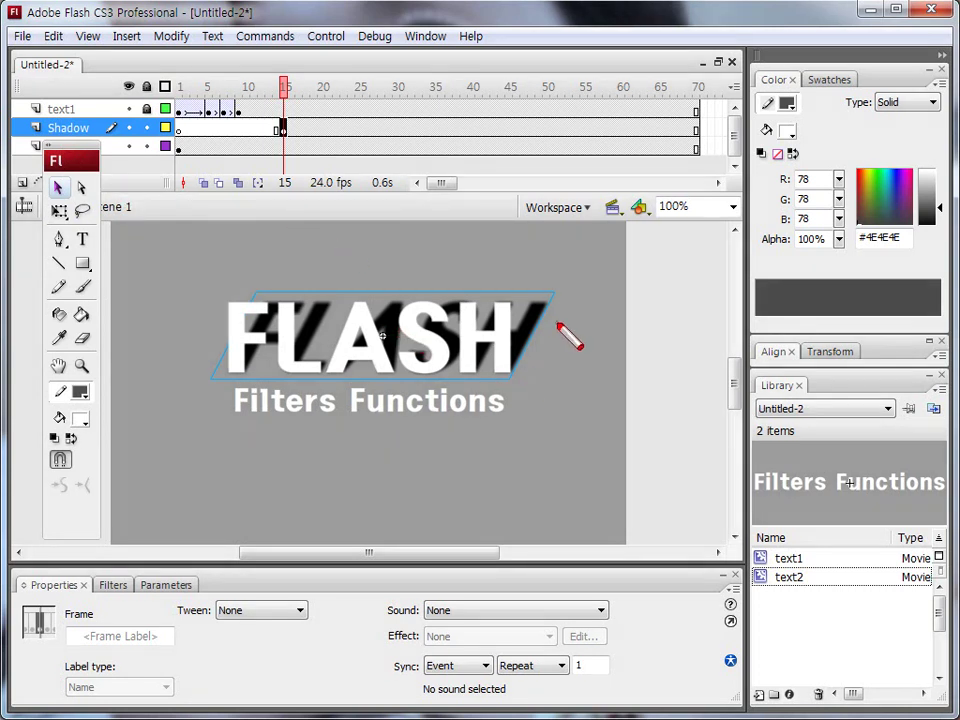
mouse_move(554, 320)
left_mouse_down()
mouse_move(572, 356)
mouse_move(563, 324)
mouse_move(574, 311)
mouse_move(545, 372)
left_mouse_up()
mouse_move(610, 342)
left_mouse_down()
mouse_move(654, 337)
mouse_move(684, 361)
mouse_move(749, 337)
mouse_move(751, 352)
mouse_move(773, 334)
mouse_move(792, 380)
left_mouse_up()
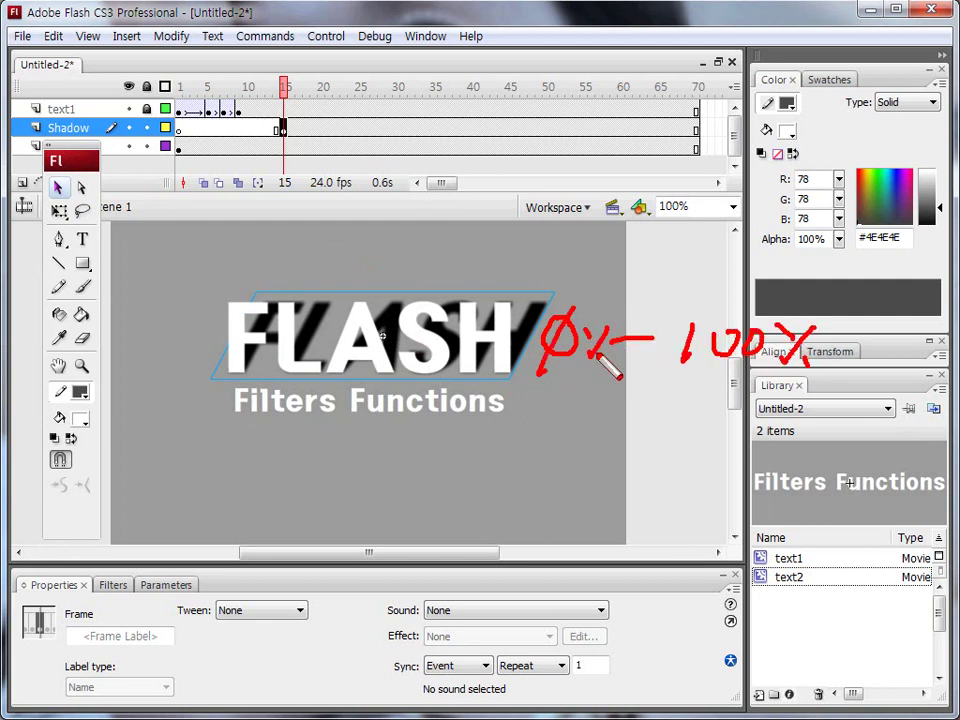
mouse_move(594, 385)
left_mouse_down()
mouse_move(548, 305)
mouse_move(625, 340)
left_mouse_up()
mouse_move(752, 322)
left_mouse_down()
mouse_move(690, 368)
mouse_move(800, 340)
left_mouse_up()
key("Escape")
key("ctrl+2")
mouse_move(290, 145)
left_mouse_down()
mouse_move(300, 160)
mouse_move(292, 150)
mouse_move(282, 160)
mouse_move(292, 180)
mouse_move(274, 186)
mouse_move(286, 162)
left_mouse_up()
key("Escape")
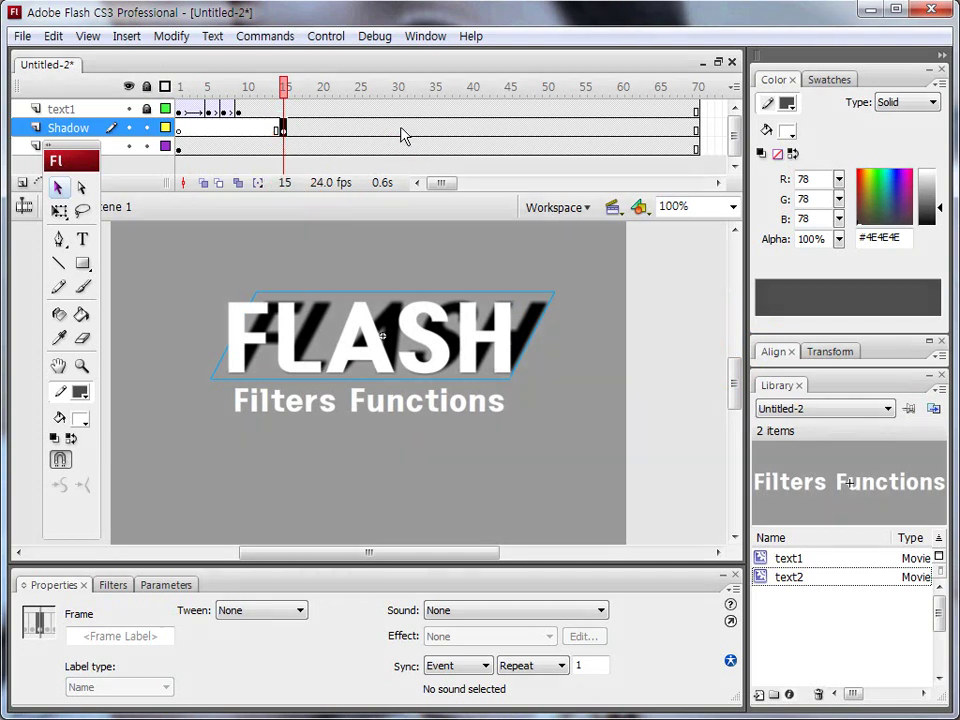
Insert a keyframe at frame 30 of the Shadow layer and set the shadow's Alpha to 0% at frame 15
left_click(397, 128)
key("F6")
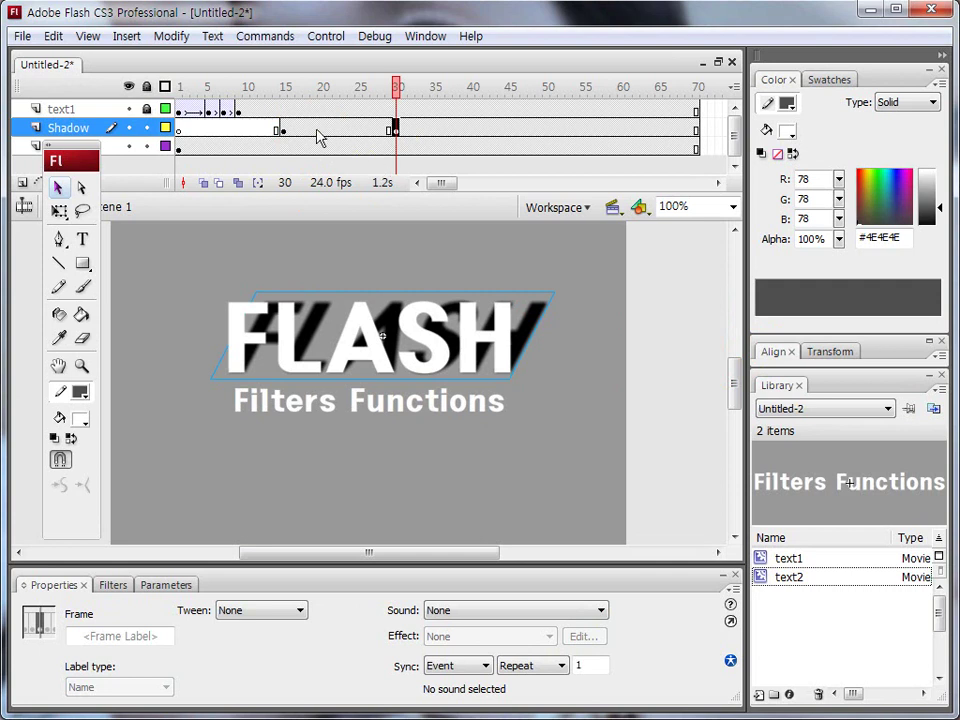
left_click(283, 130)
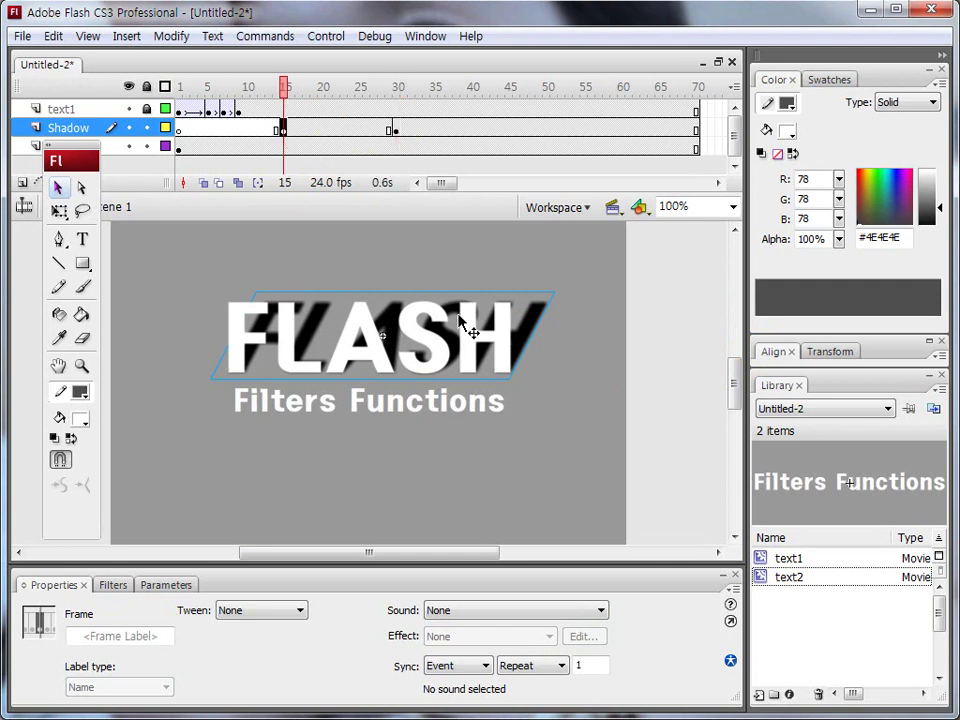
left_click(540, 333)
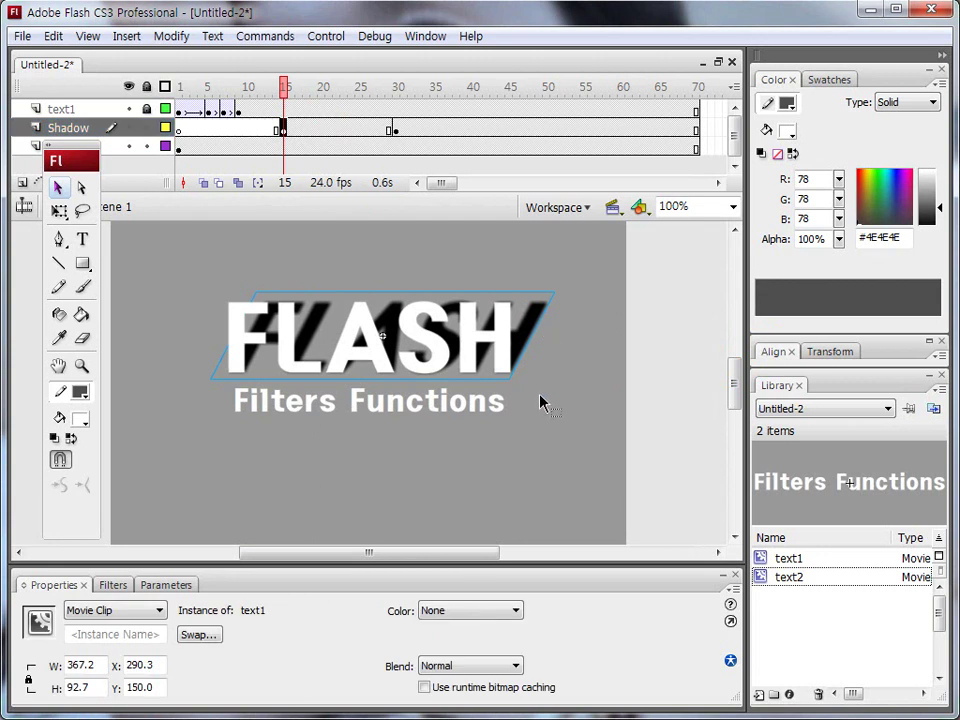
left_click_drag(383, 627, 497, 627)
mouse_move(543, 598)
left_mouse_down()
mouse_move(547, 623)
mouse_move(540, 600)
left_mouse_up()
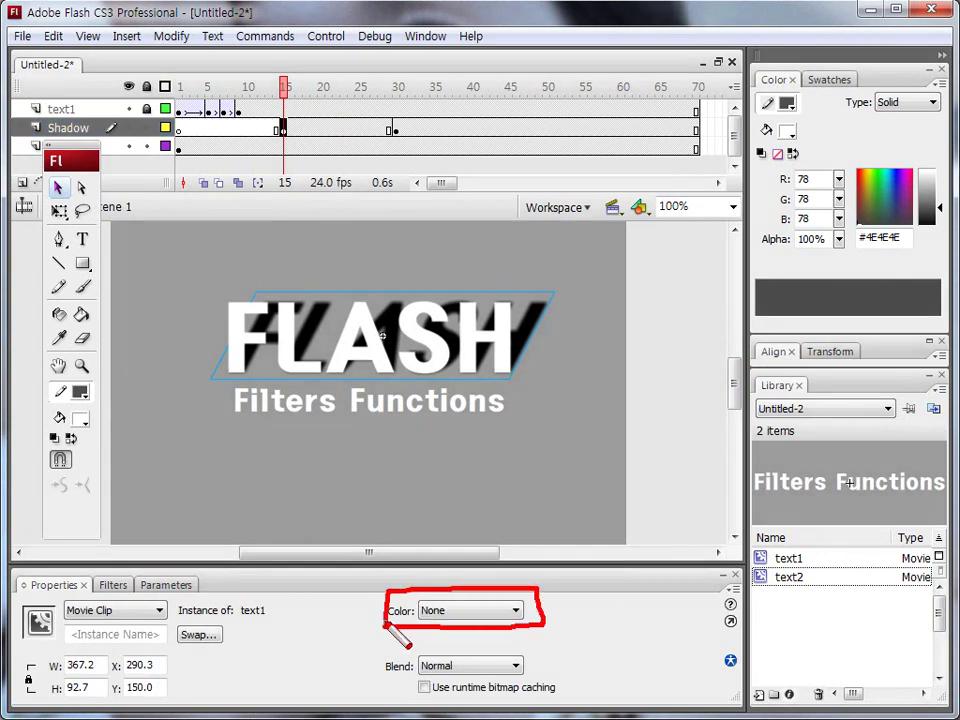
left_click(516, 614)
left_click(489, 663)
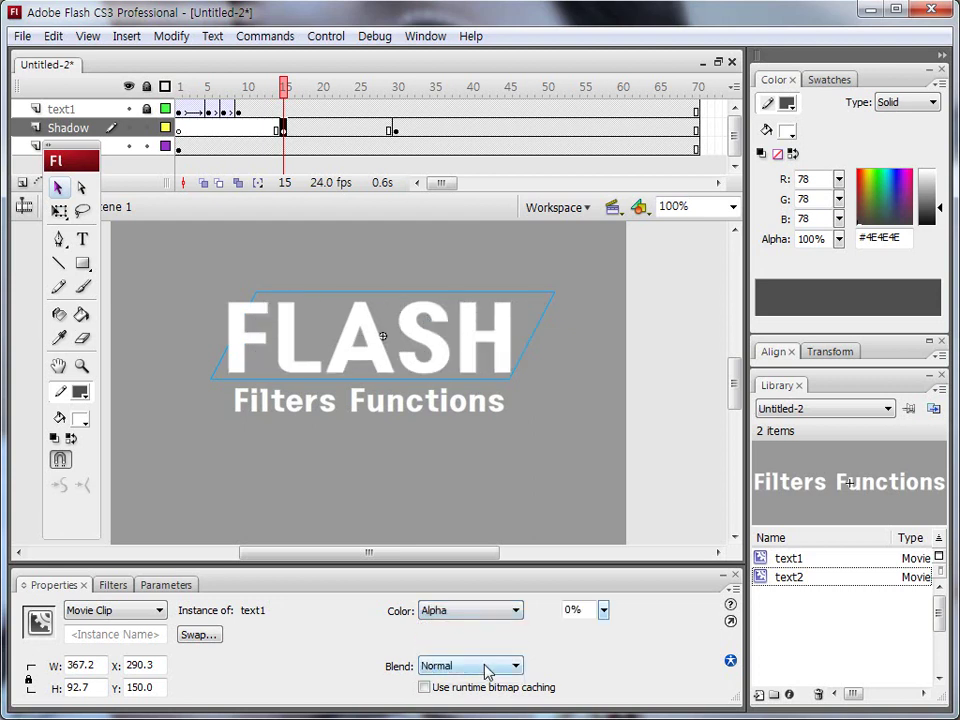
left_click(602, 611)
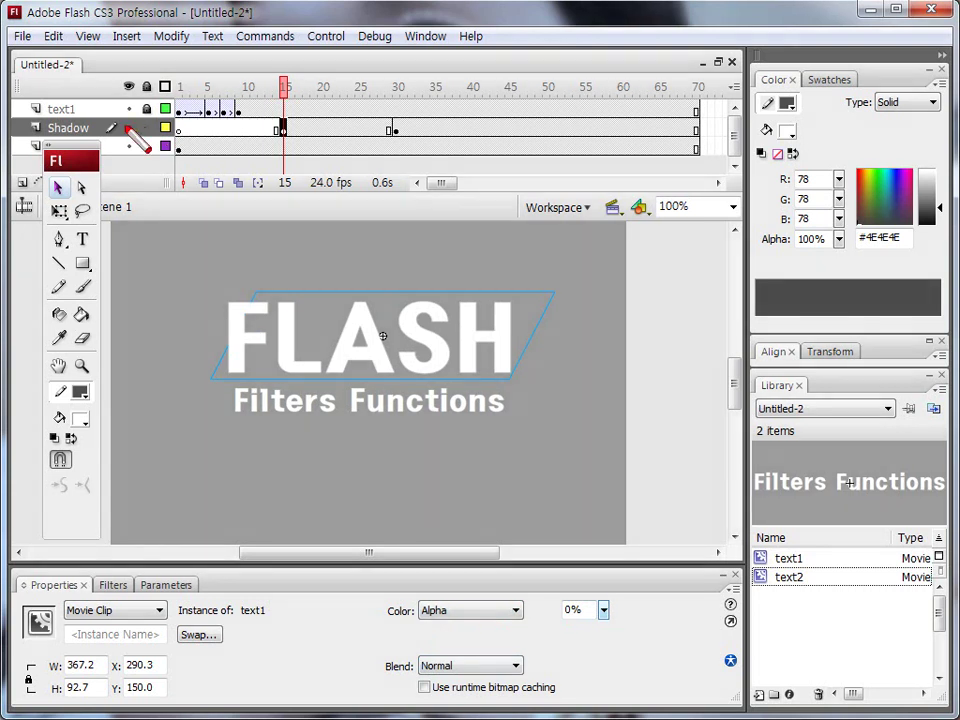
mouse_move(283, 131)
left_mouse_down()
mouse_move(285, 170)
mouse_move(288, 148)
left_mouse_up()
left_click_drag(383, 150, 385, 170)
left_click_drag(398, 157, 424, 168)
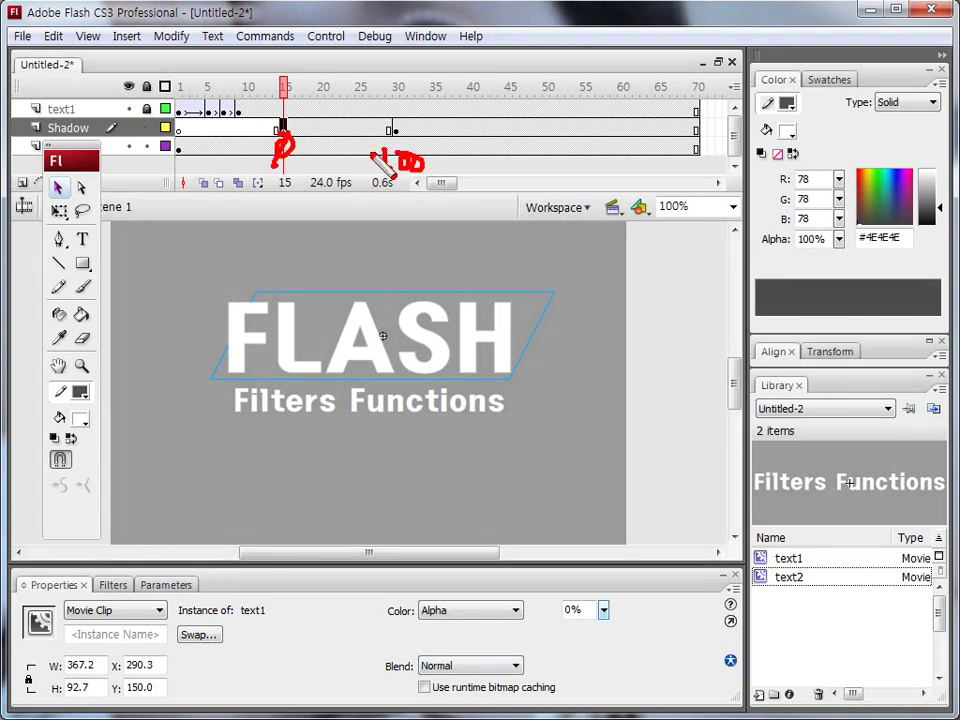
left_click_drag(310, 130, 345, 135)
key("Escape")
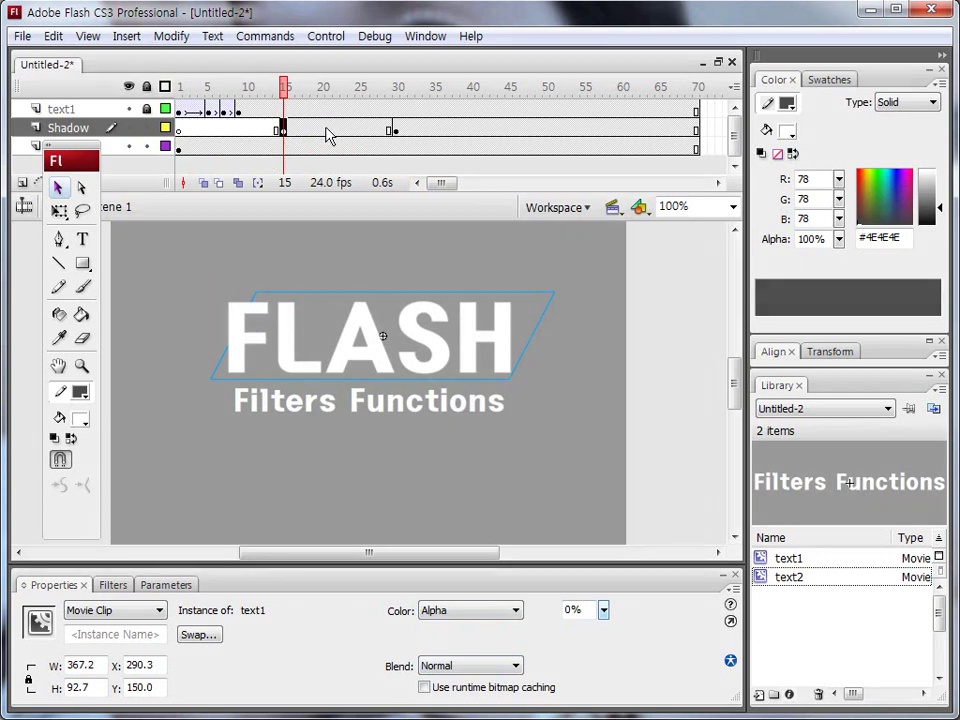
Apply a Motion tween between frames 15 and 30 of the Shadow layer
left_click(328, 130)
left_click(264, 611)
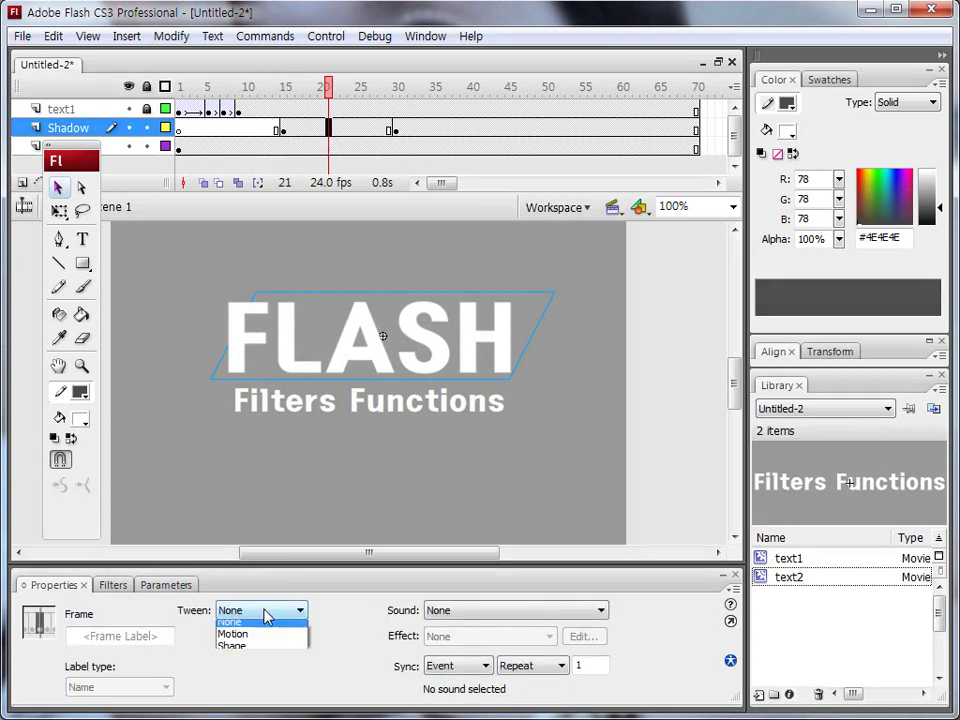
left_click(257, 641)
Rewind the timeline to frame 1 and play the animation to check the shadow's fade-in
left_click_drag(330, 80, 178, 80)
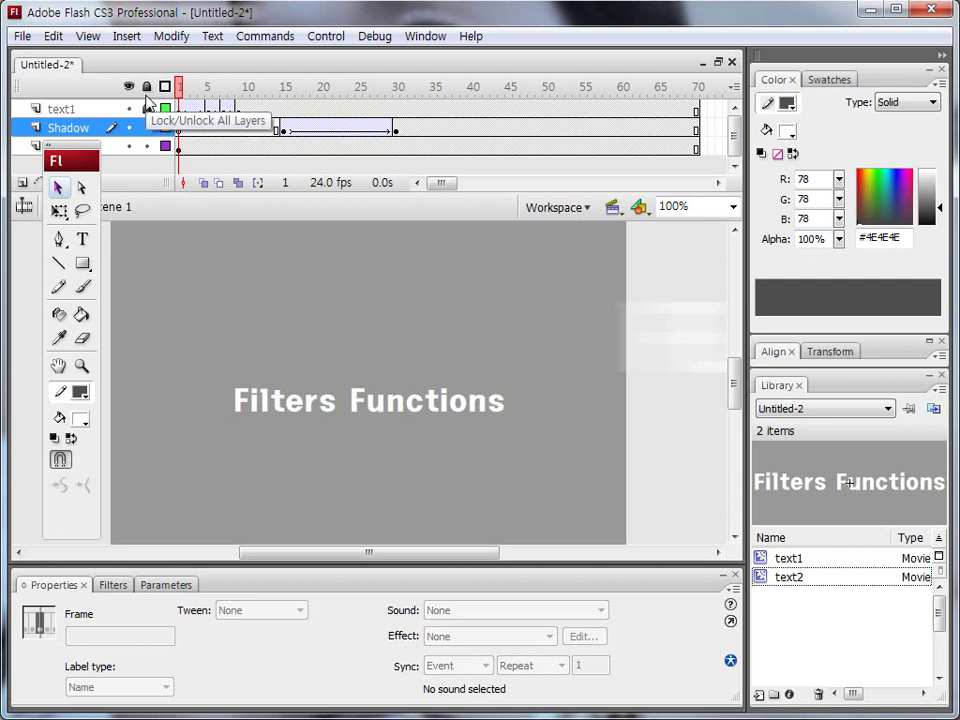
key("Return")
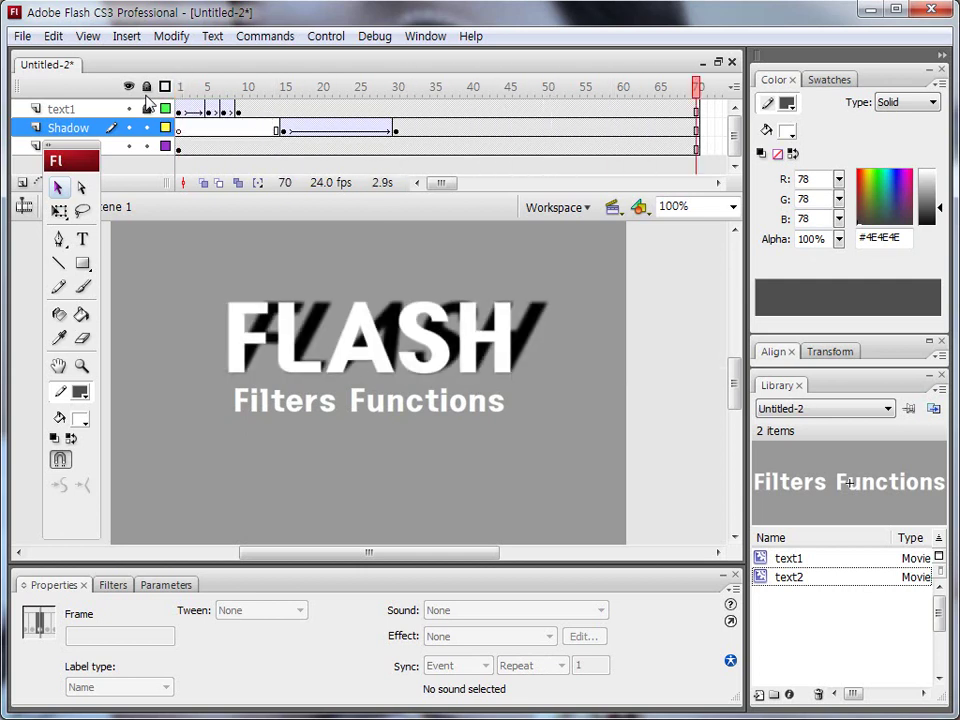
key("Return")
key("Return")
Move the floating Tools palette clear of the layer names and select the Filters Functions text on the stage
left_click_drag(67, 163, 55, 221)
left_click(270, 415)
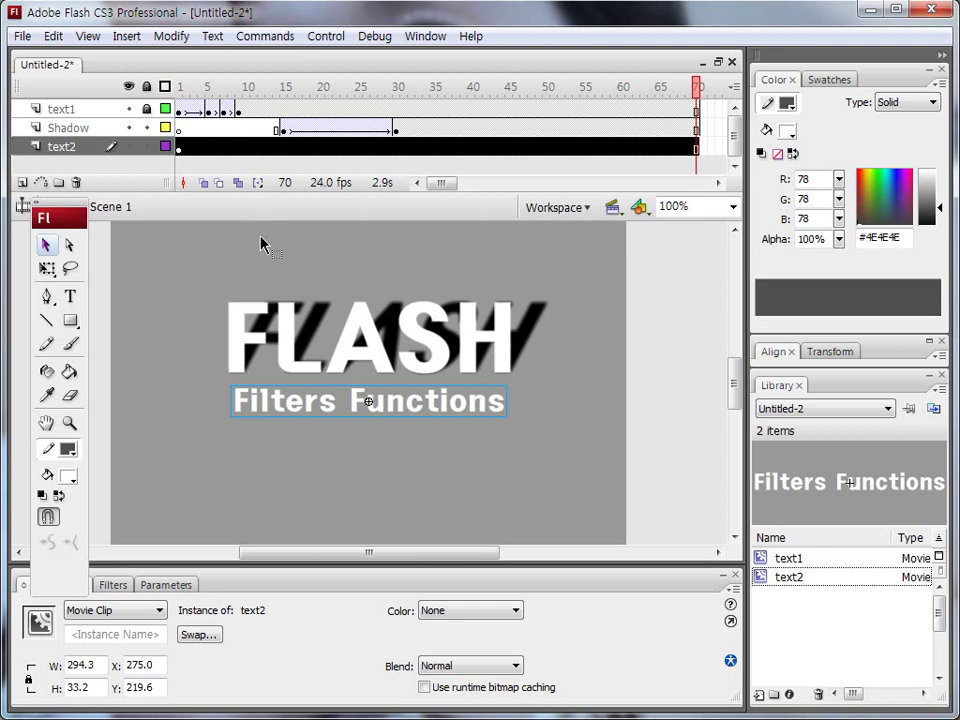
left_click_drag(172, 150, 178, 138)
left_click_drag(386, 150, 394, 140)
key("Escape")
left_click(397, 174)
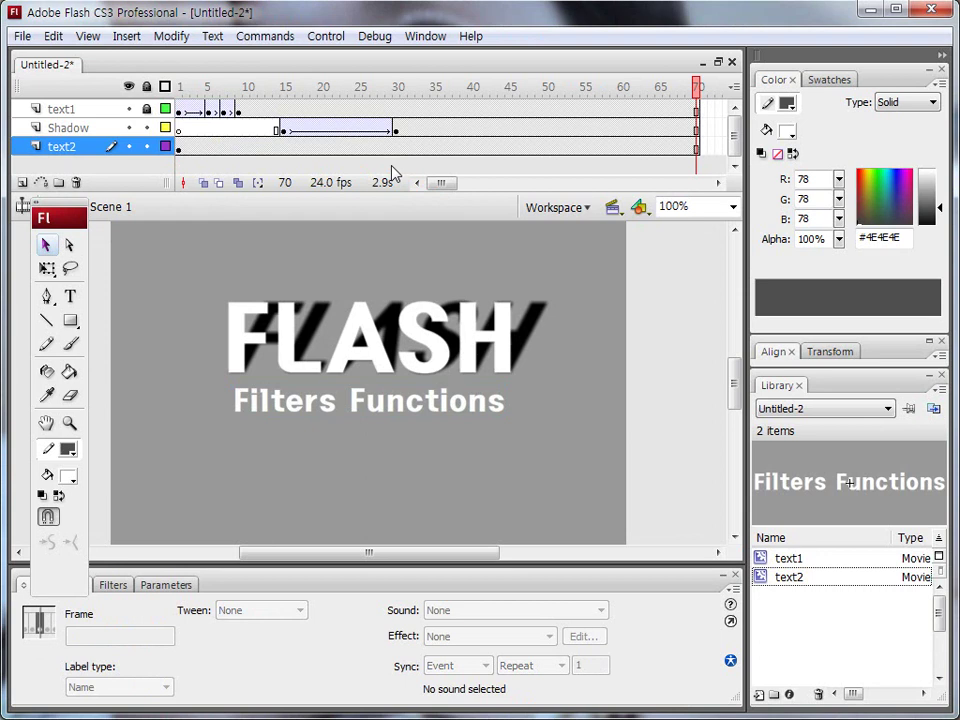
key("ctrl+2")
left_click_drag(188, 183, 176, 161)
key("Escape")
Move the text2 layer's first keyframe from frame 1 to frame 30 and play the animation from there
left_click(179, 146)
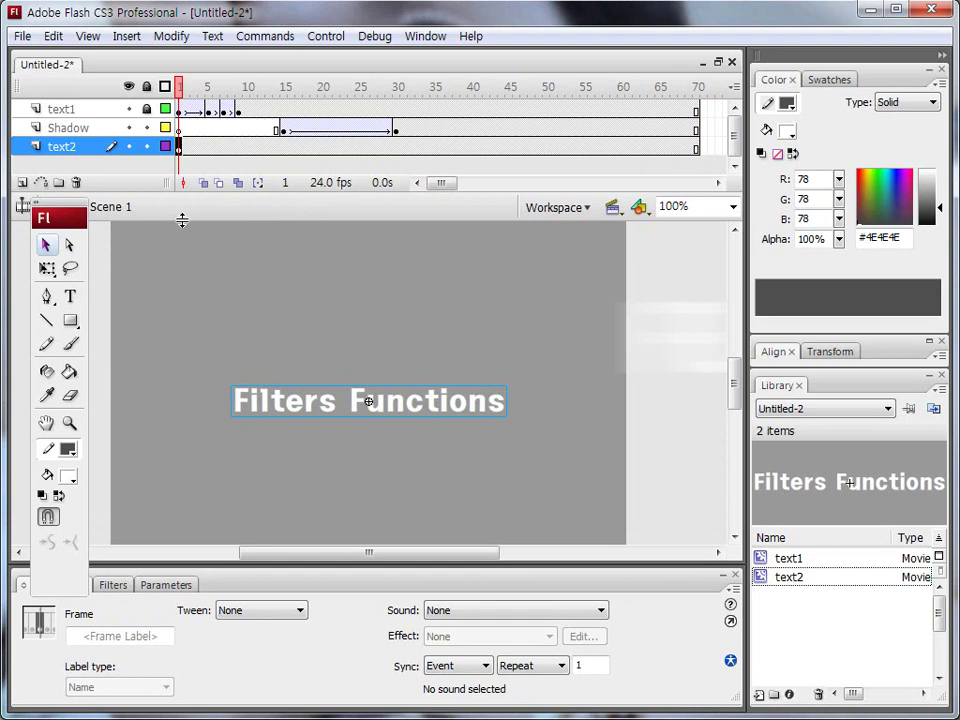
left_click_drag(181, 150, 399, 160)
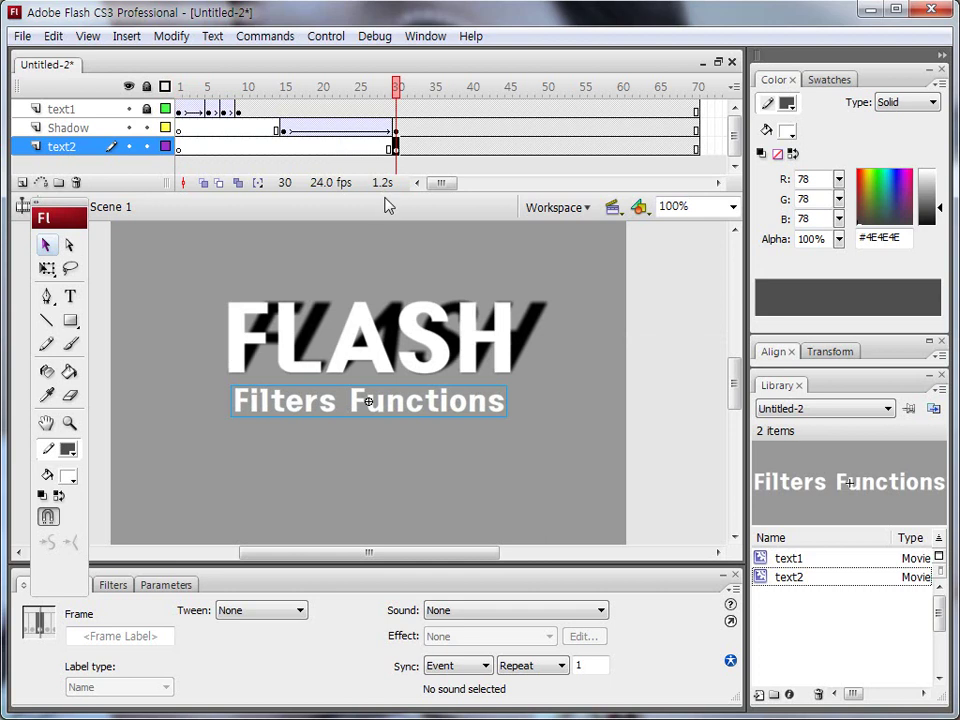
key("Return")
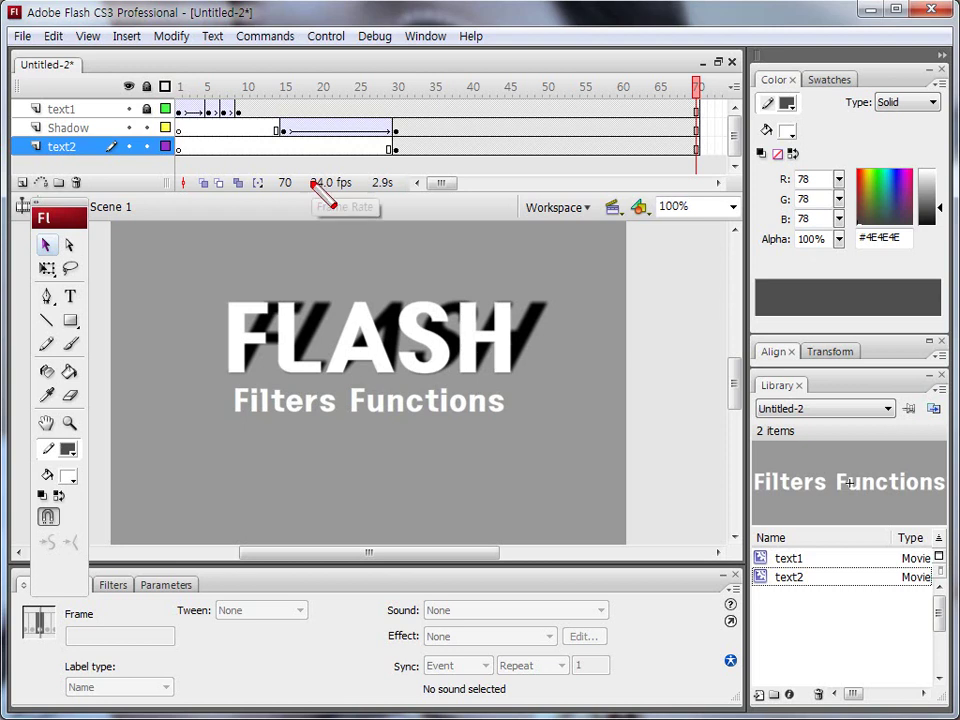
Insert a keyframe at frame 40 of the text2 layer and return to its frame 30 keyframe
left_click(473, 148)
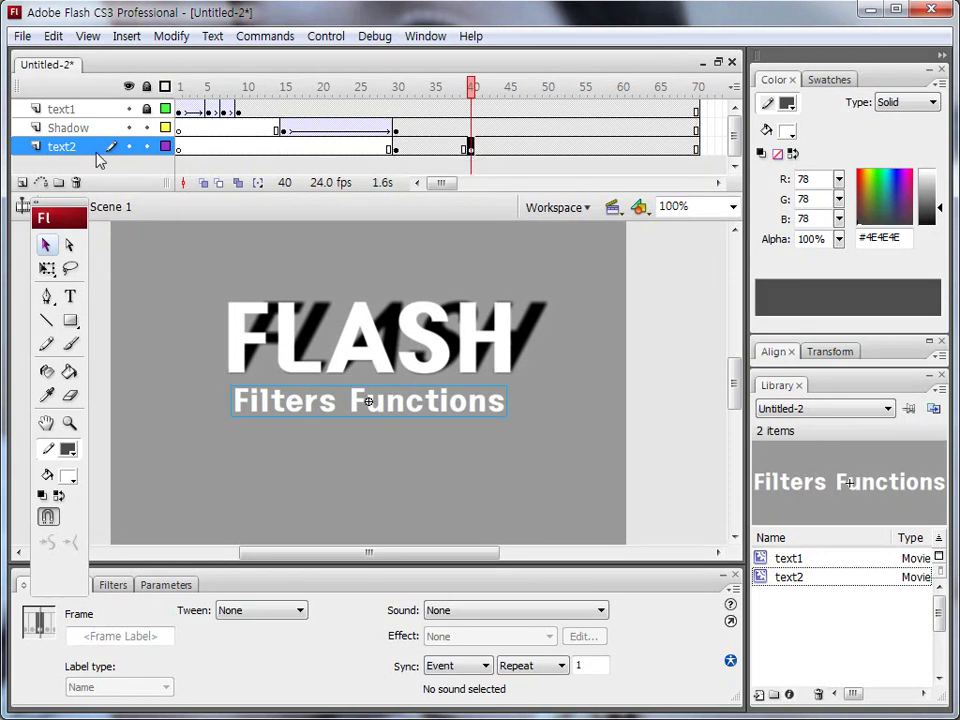
left_click(395, 149)
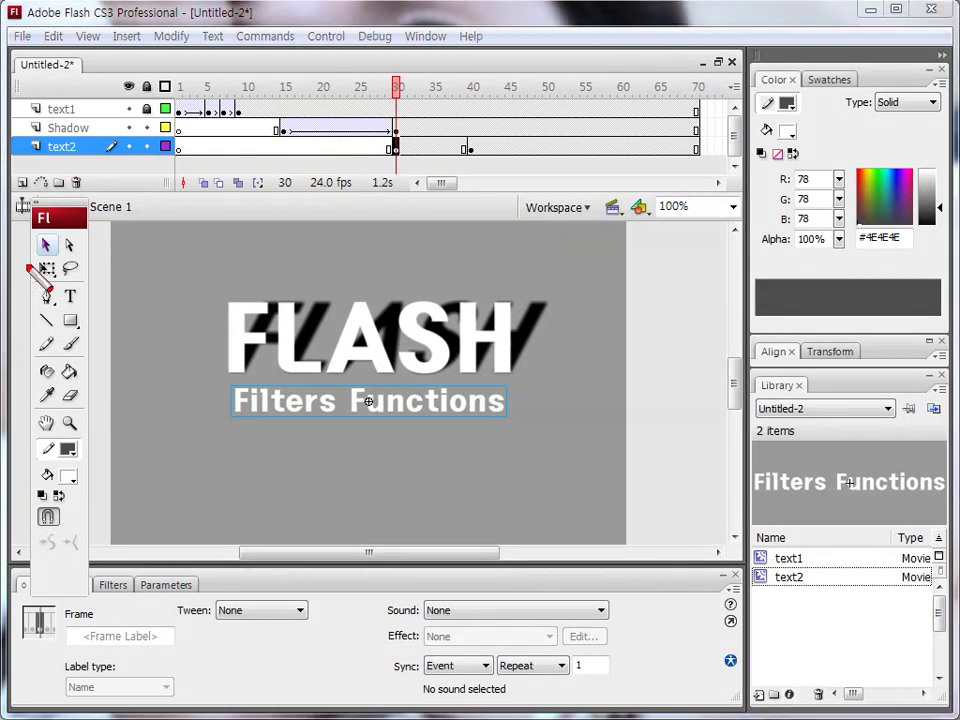
mouse_move(50, 279)
left_mouse_down()
mouse_move(47, 256)
mouse_move(54, 279)
left_mouse_up()
key("Escape")
Scale the Filters Functions text at frame 30 down around its centre to about 44 by 5 px with Free Transform
left_click(47, 270)
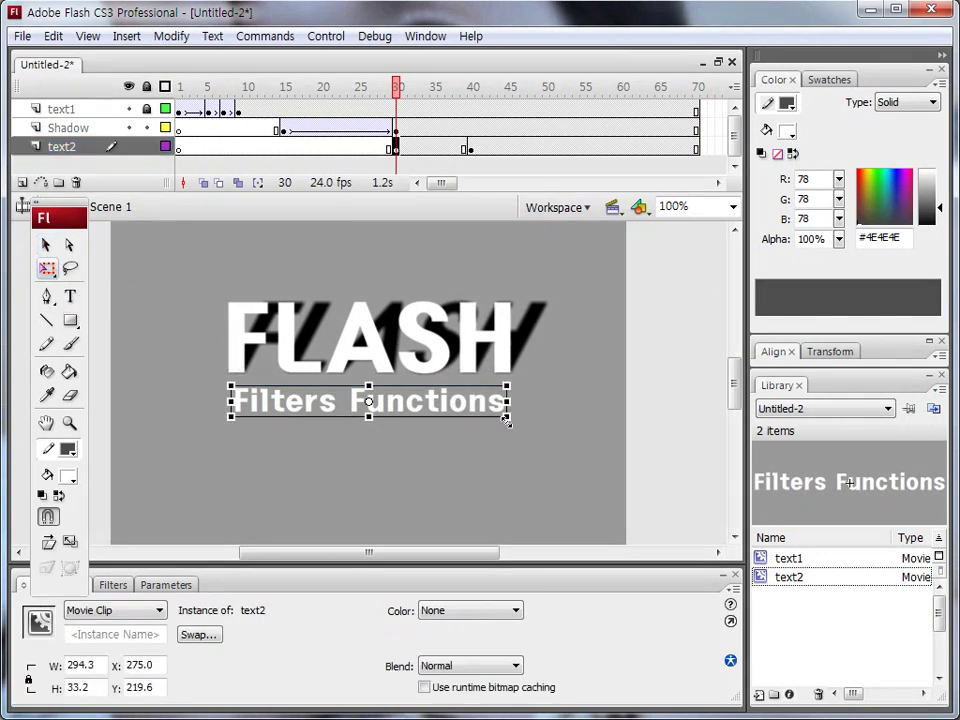
left_click_drag(508, 426, 502, 381)
mouse_move(228, 393)
left_mouse_down()
mouse_move(231, 383)
mouse_move(230, 412)
left_mouse_up()
key("Escape")
left_click_drag(388, 420, 390, 438)
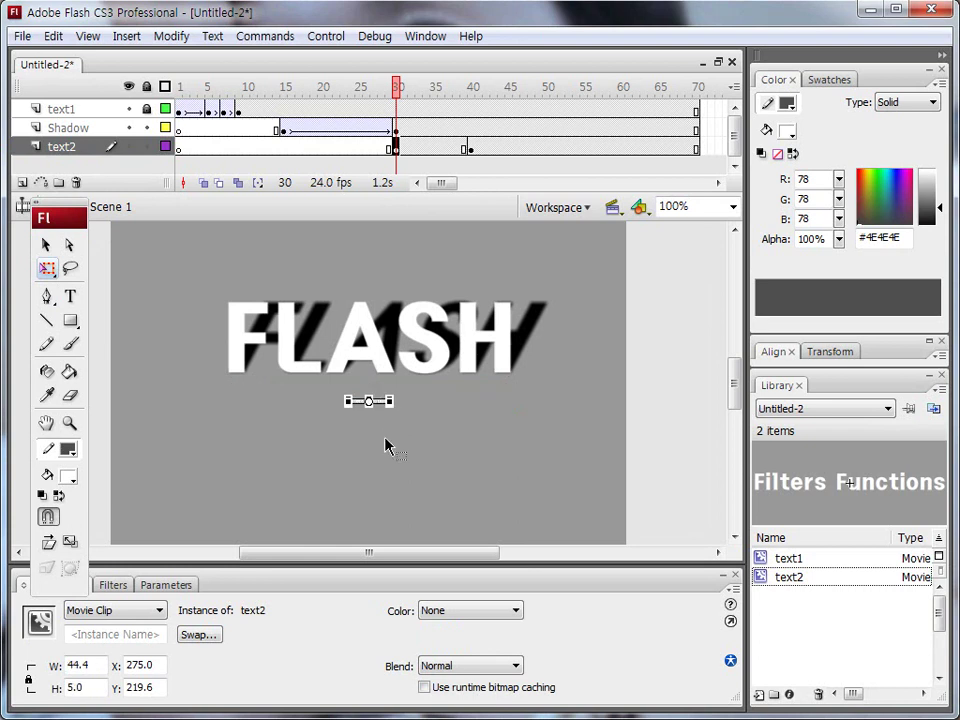
left_click_drag(50, 238, 50, 252)
left_click(45, 245)
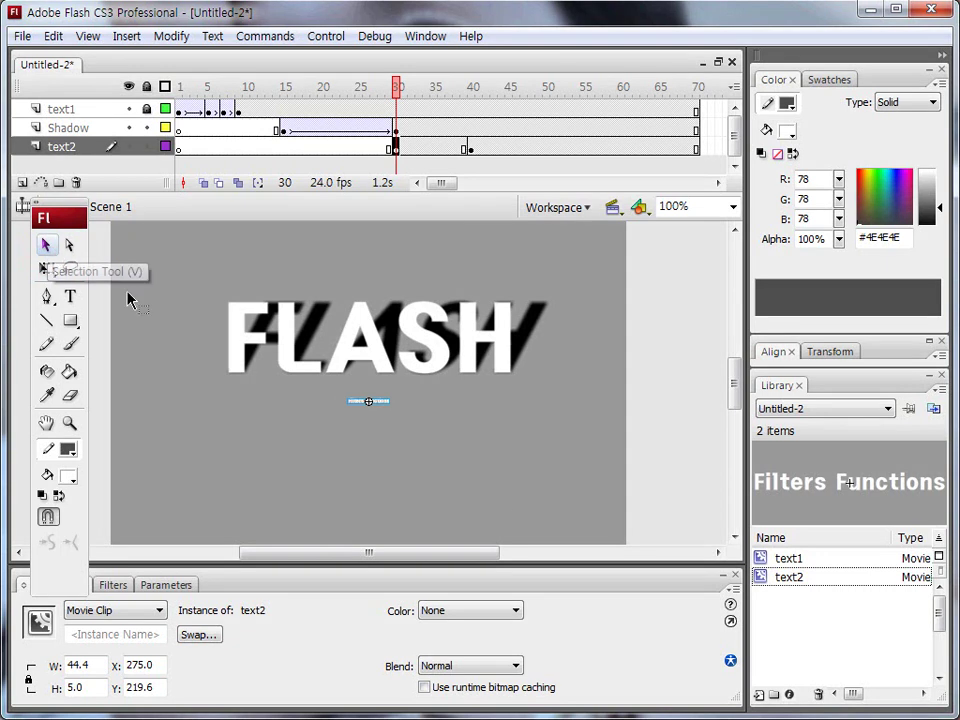
Set the colour effect of the Filters Functions text at frame 30 to Alpha 0%
mouse_move(415, 625)
left_mouse_down()
mouse_move(544, 610)
mouse_move(472, 584)
mouse_move(395, 592)
left_mouse_up()
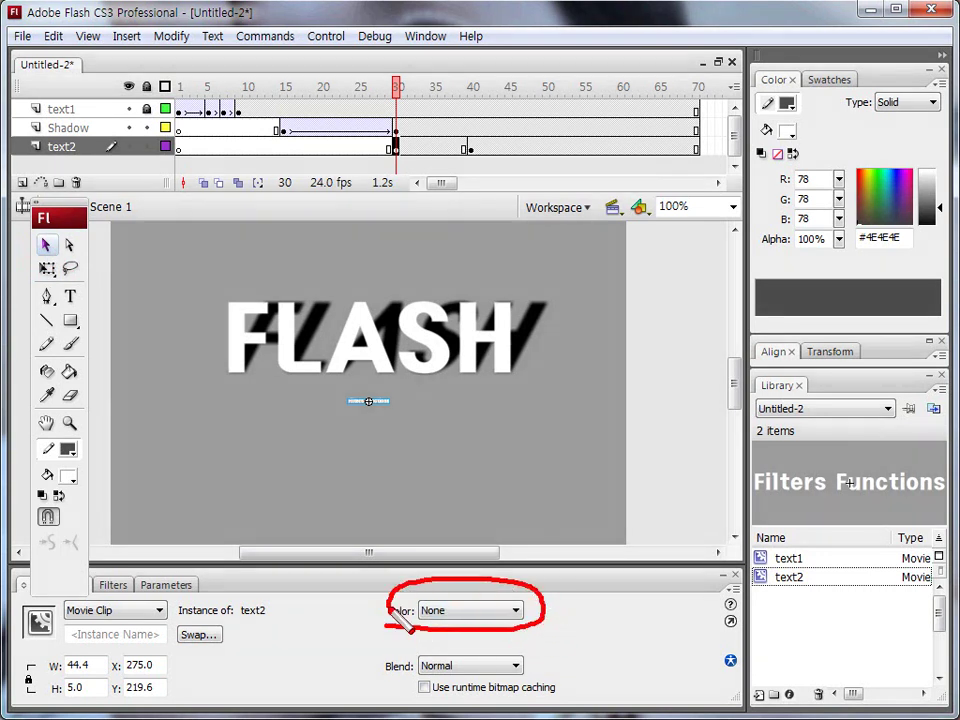
left_click(502, 611)
left_click(490, 661)
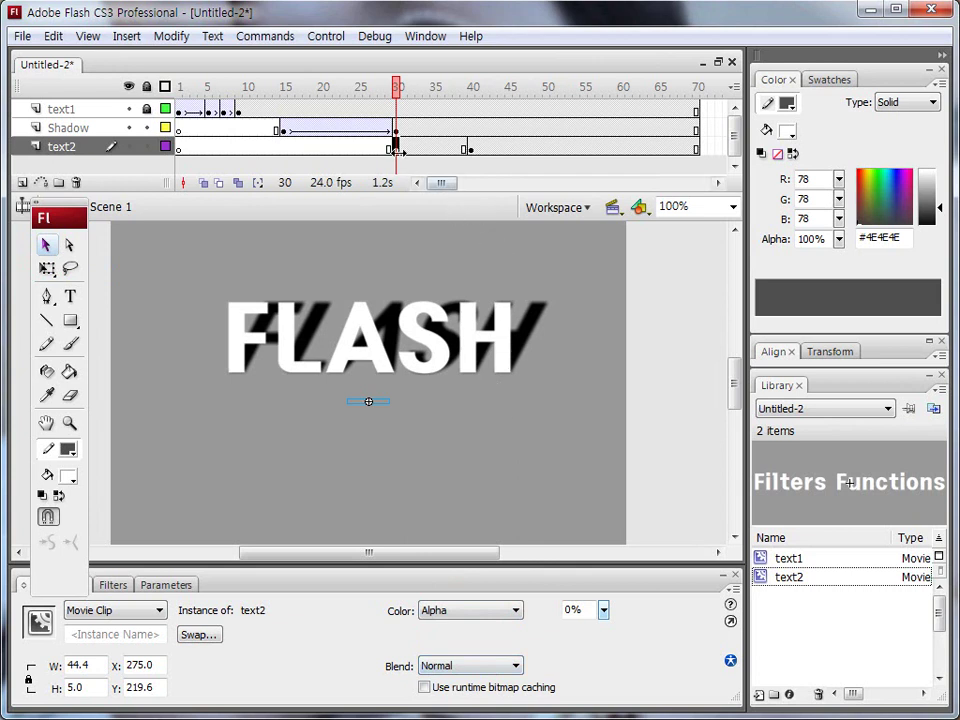
Create a motion tween on the text2 layer between the keyframes at frames 30 and 40
left_click_drag(396, 141, 399, 148)
left_click_drag(472, 134, 478, 152)
left_click(436, 148)
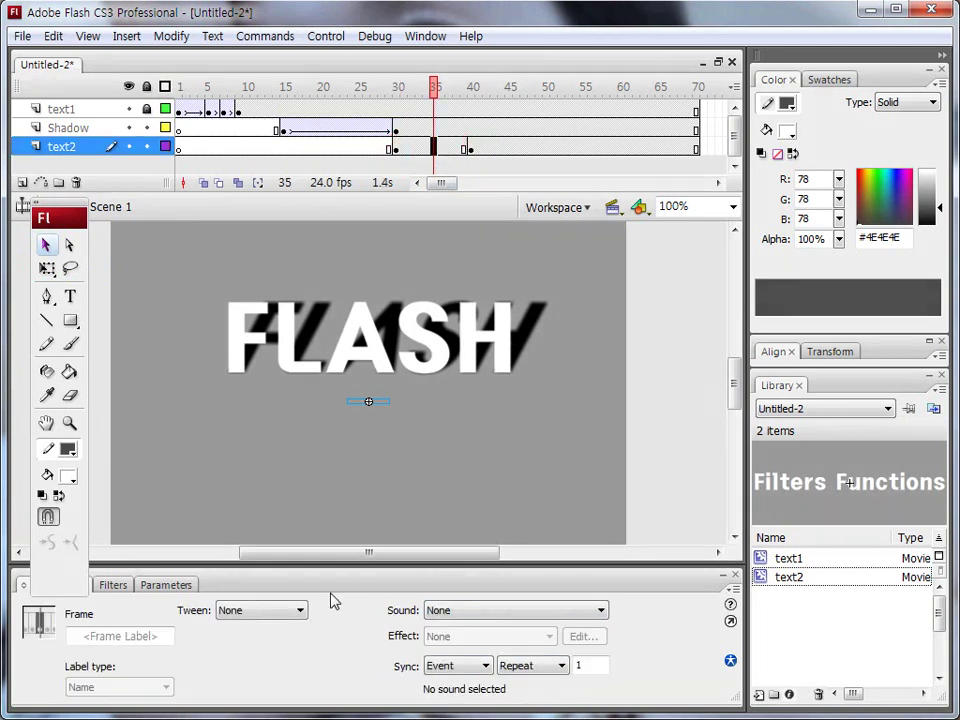
left_click(298, 610)
left_click(283, 640)
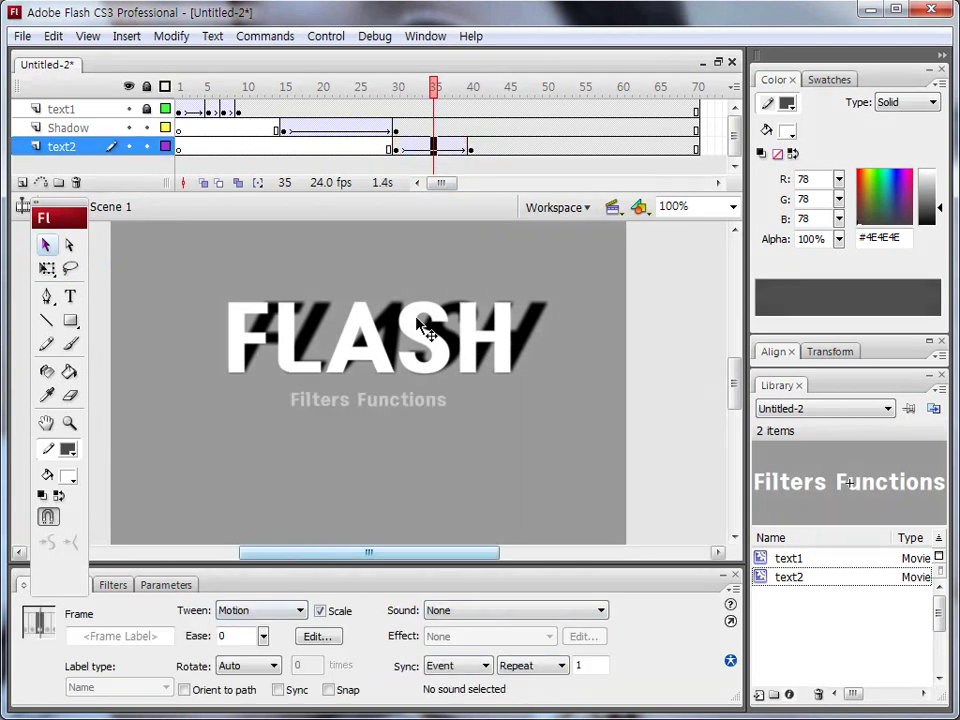
Play the animation from frame 1 on the timeline, then test the movie in its preview window and close it
left_click(350, 100)
left_click_drag(350, 100, 178, 100)
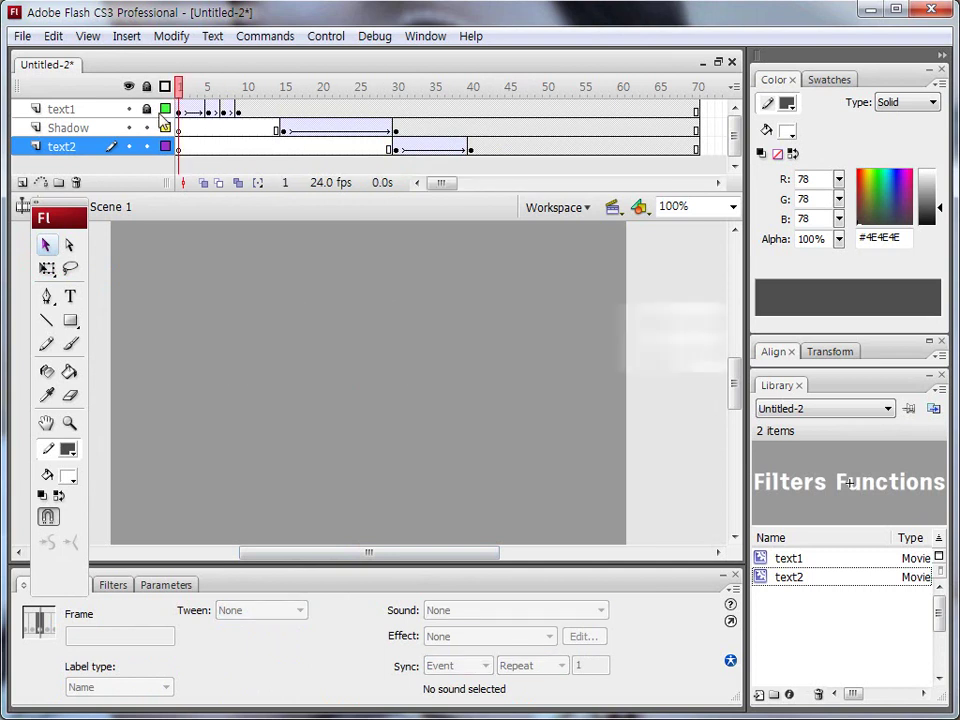
key("Return")
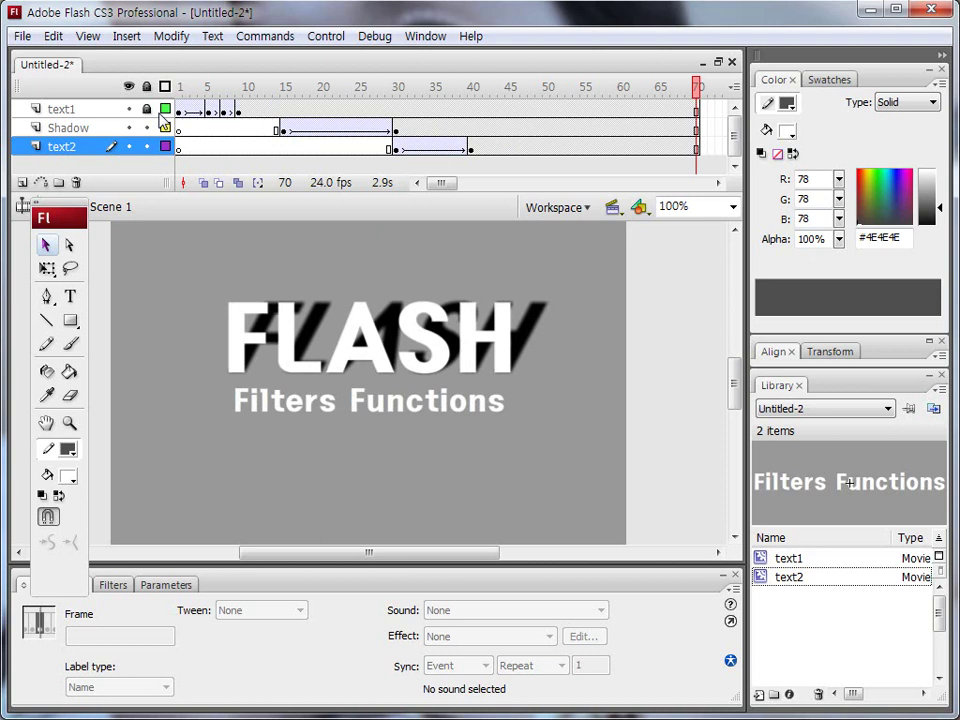
key("ctrl+Return")
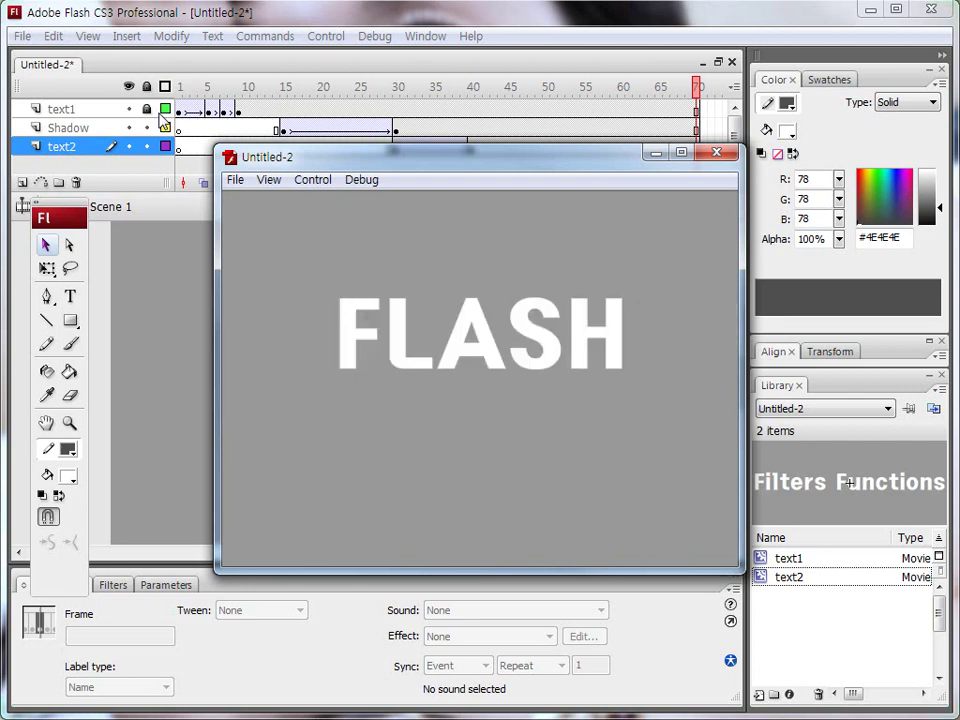
left_click(717, 152)
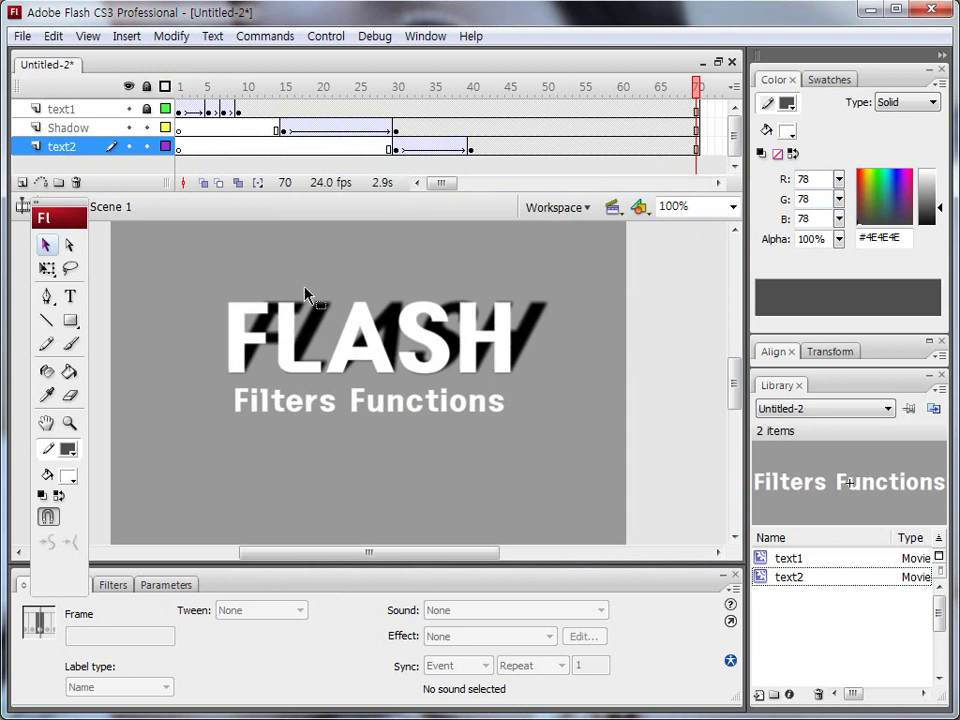
Examine the list of filters available for the slanted FLASH shadow and deselect it without adding one
left_click(107, 588)
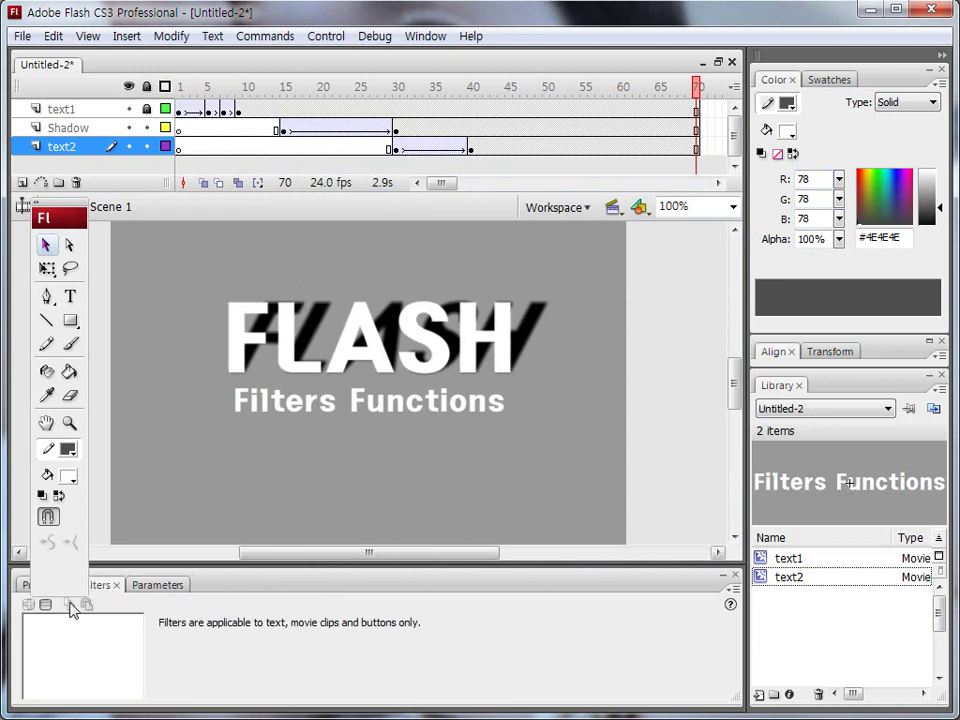
left_click(311, 366)
left_click(30, 605)
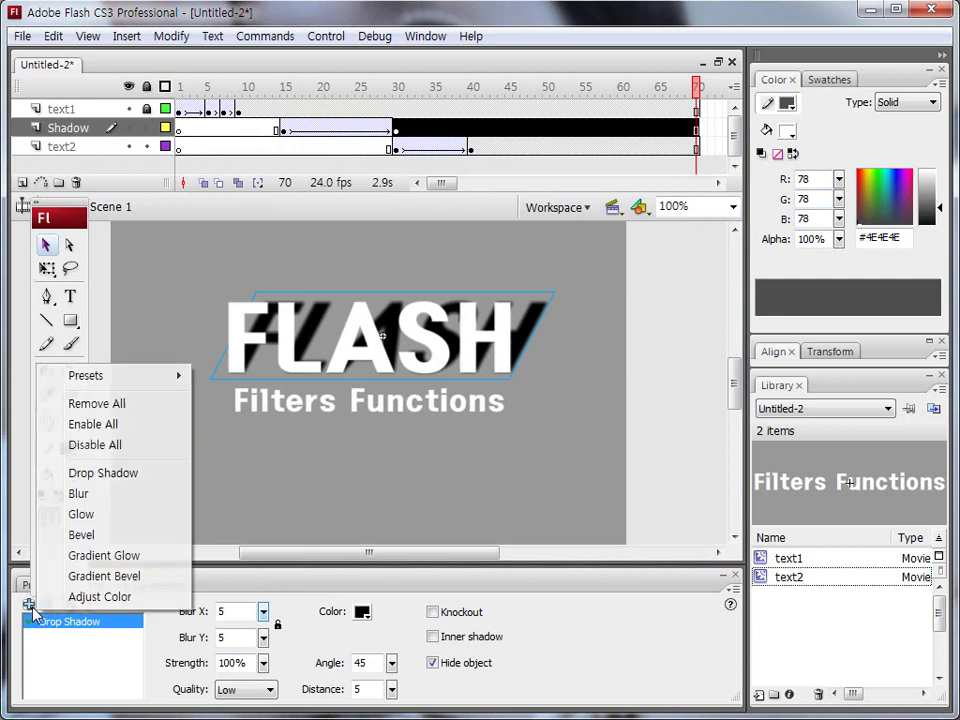
left_click(258, 488)
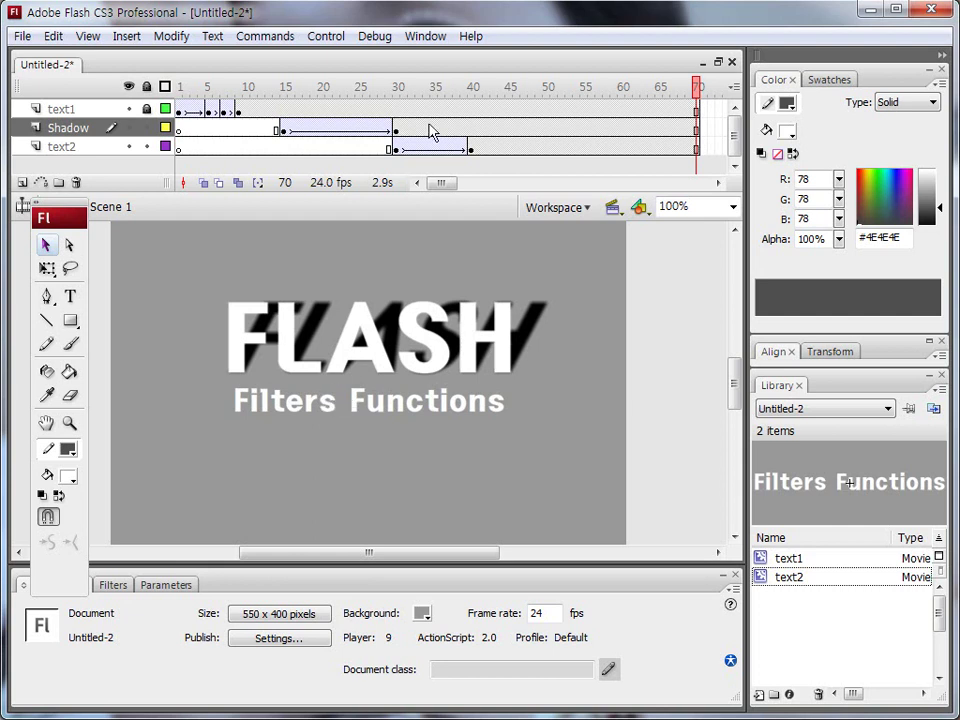
Show the Scene panel and add a second scene to the document
left_click(426, 36)
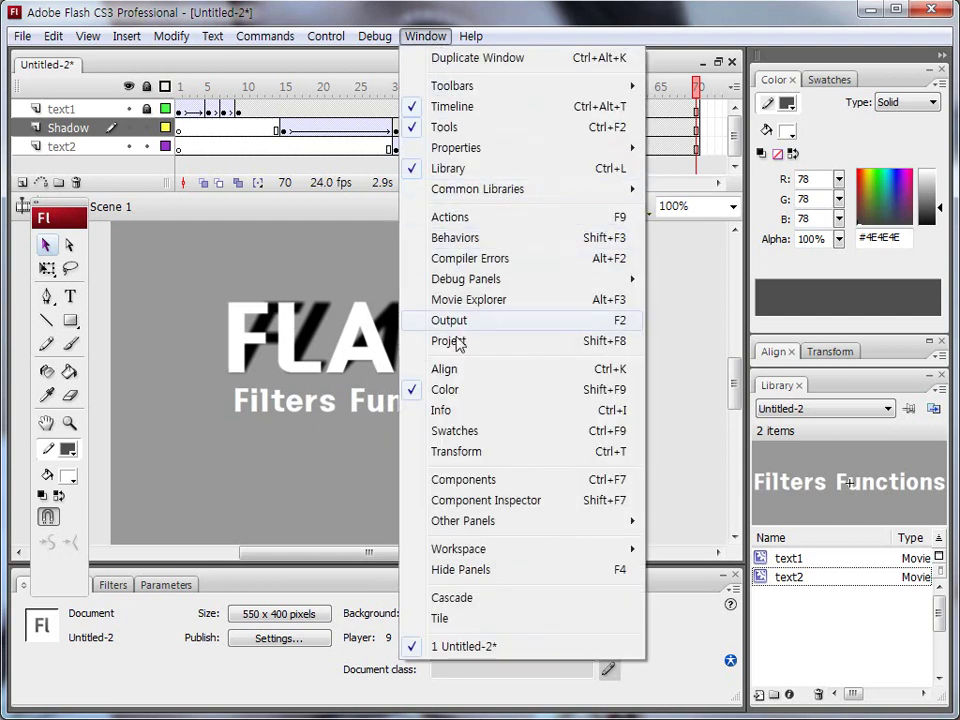
mouse_move(479, 552)
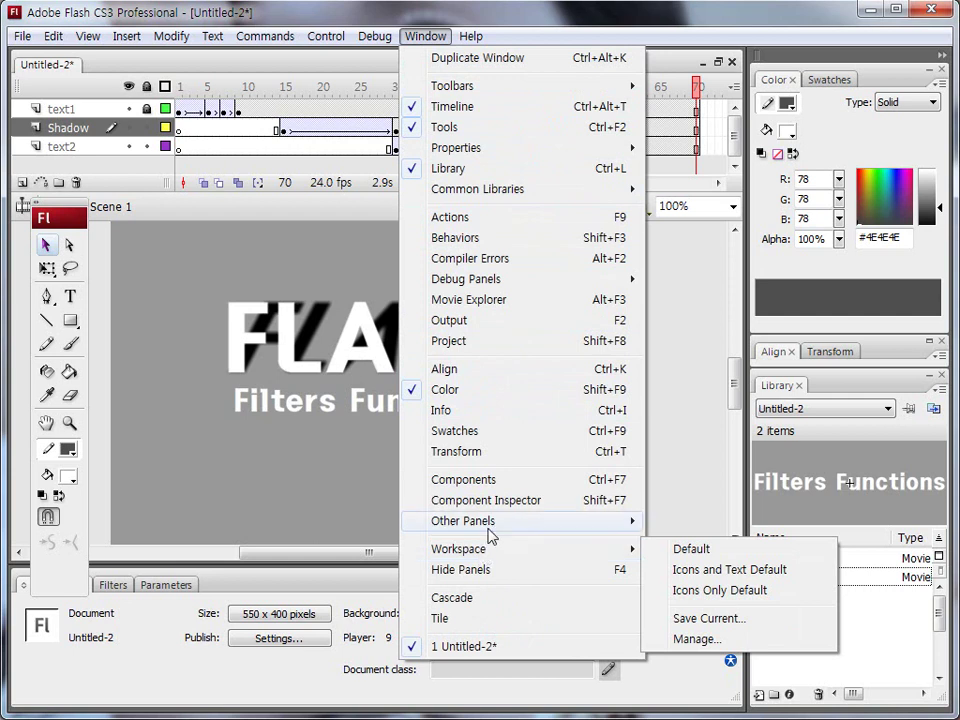
mouse_move(484, 527)
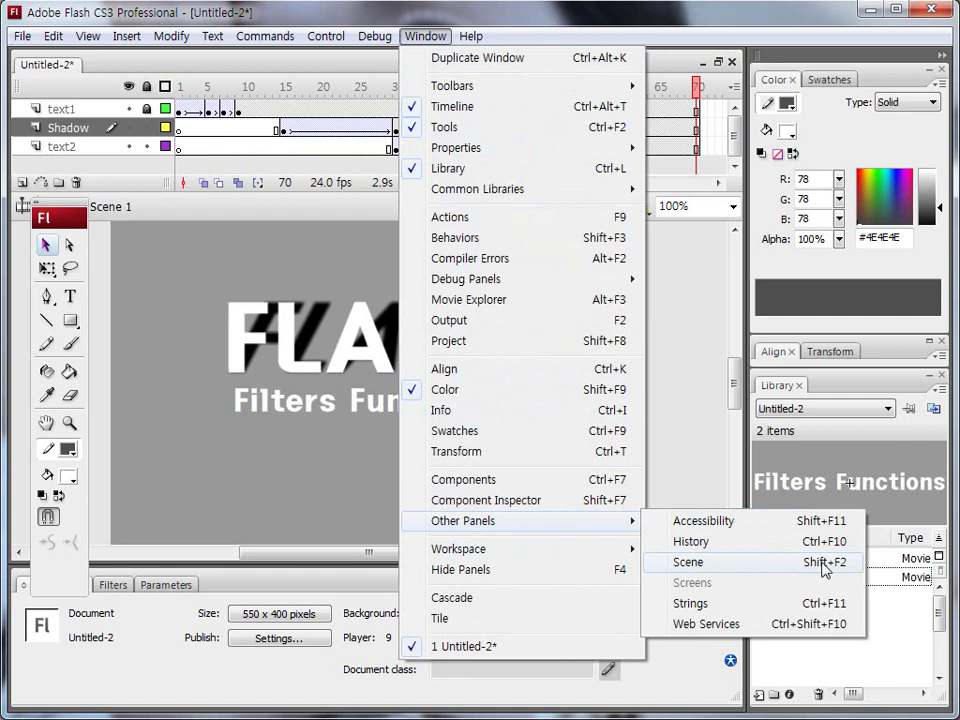
left_click(713, 570)
left_click_drag(519, 128, 671, 196)
left_click(708, 351)
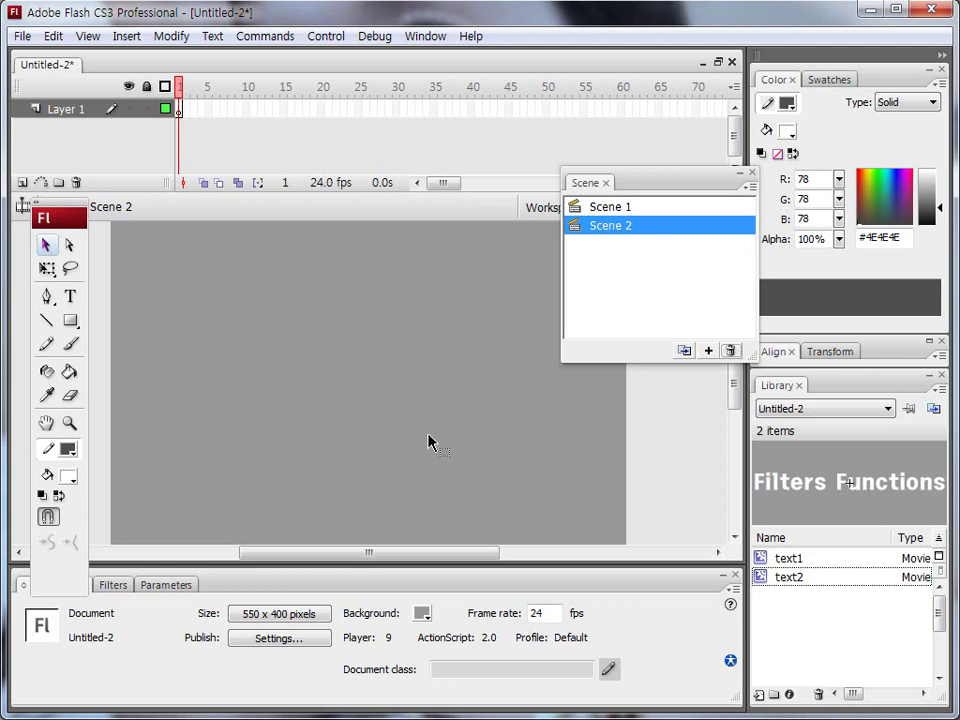
Place the text1 symbol from the library on the Scene 2 stage and move the Tools palette clear of the filter controls
mouse_move(766, 567)
left_mouse_down()
mouse_move(790, 590)
mouse_move(808, 572)
mouse_move(519, 476)
mouse_move(328, 294)
mouse_move(332, 281)
mouse_move(335, 315)
mouse_move(370, 327)
left_mouse_up()
key("Escape")
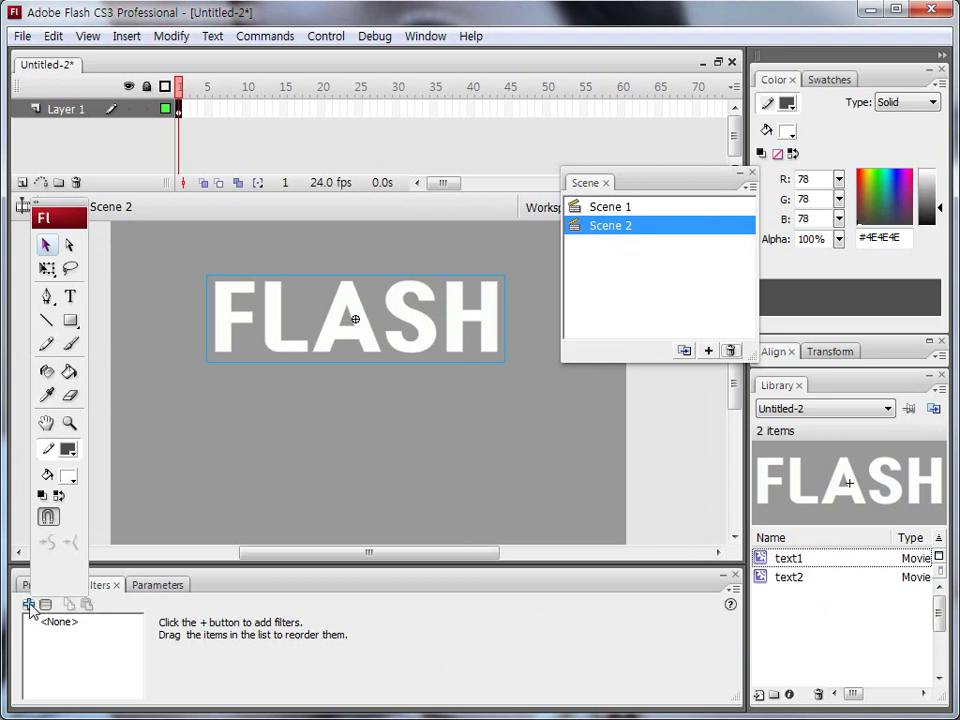
left_click_drag(55, 213, 46, 145)
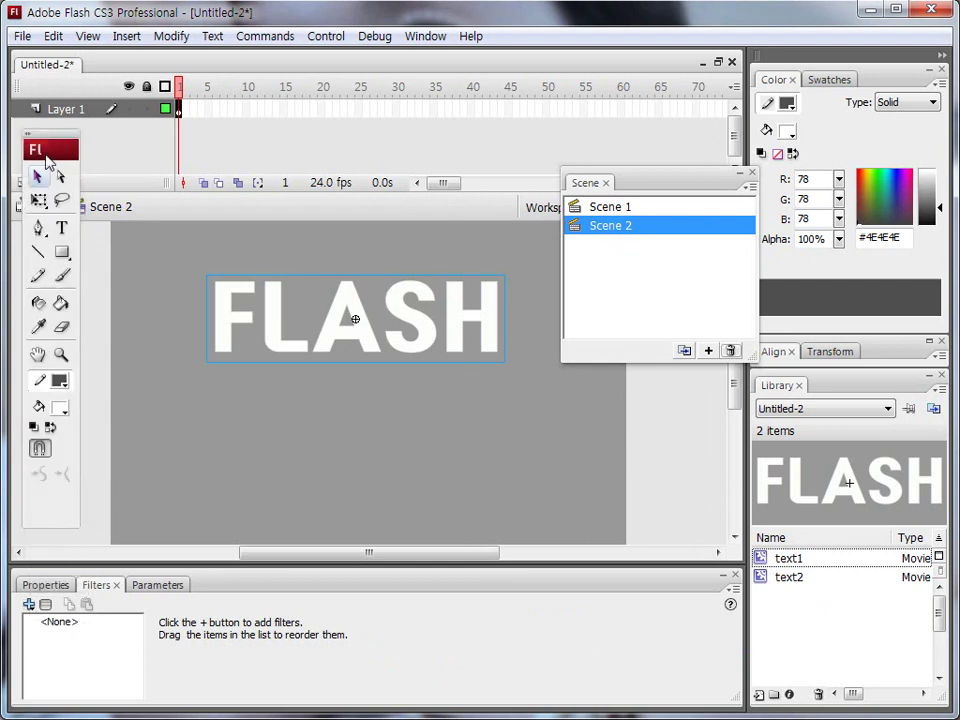
Add a Drop Shadow filter to the FLASH text in Scene 2 and examine its blur, strength, angle, distance and hide object settings
left_click(28, 604)
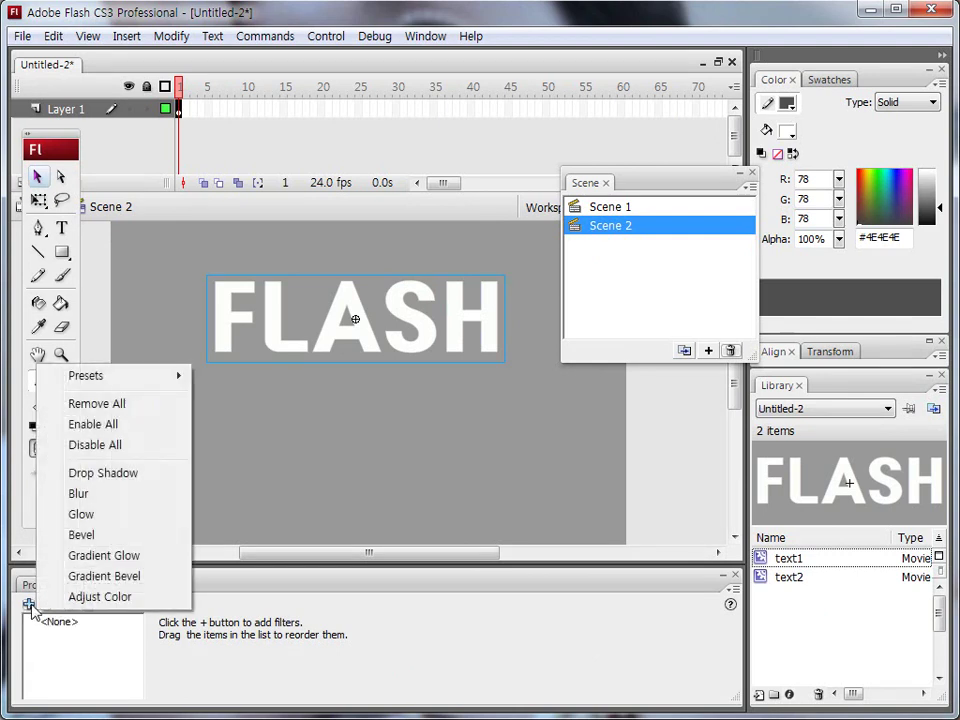
left_click(103, 473)
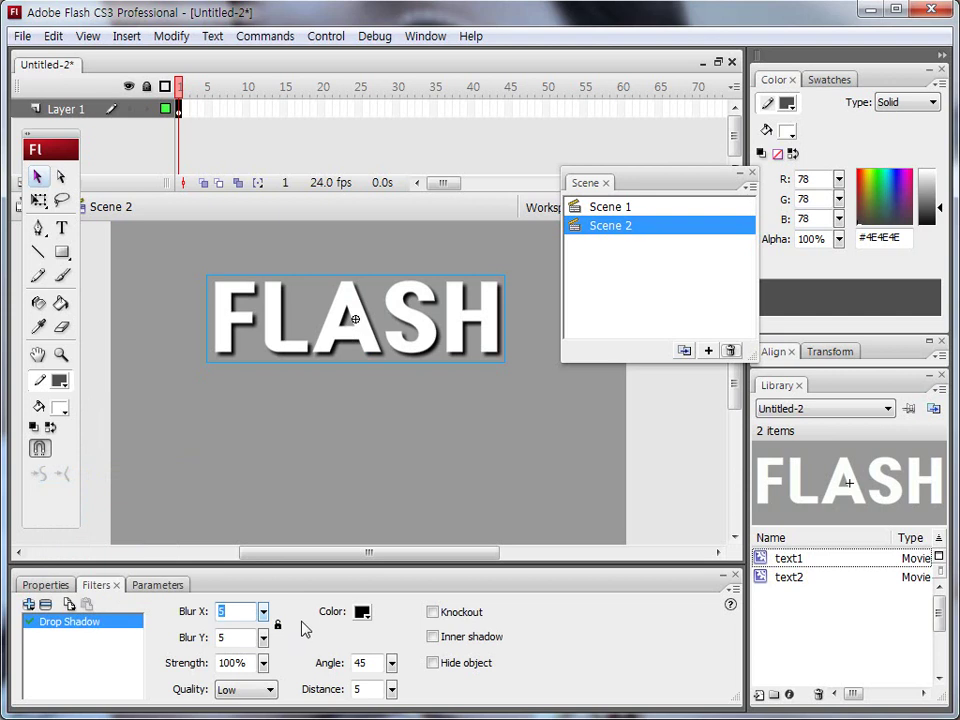
mouse_move(186, 610)
left_mouse_down()
mouse_move(280, 624)
mouse_move(250, 597)
mouse_move(197, 636)
mouse_move(203, 646)
mouse_move(279, 631)
mouse_move(174, 656)
mouse_move(268, 657)
mouse_move(185, 674)
mouse_move(240, 688)
left_mouse_up()
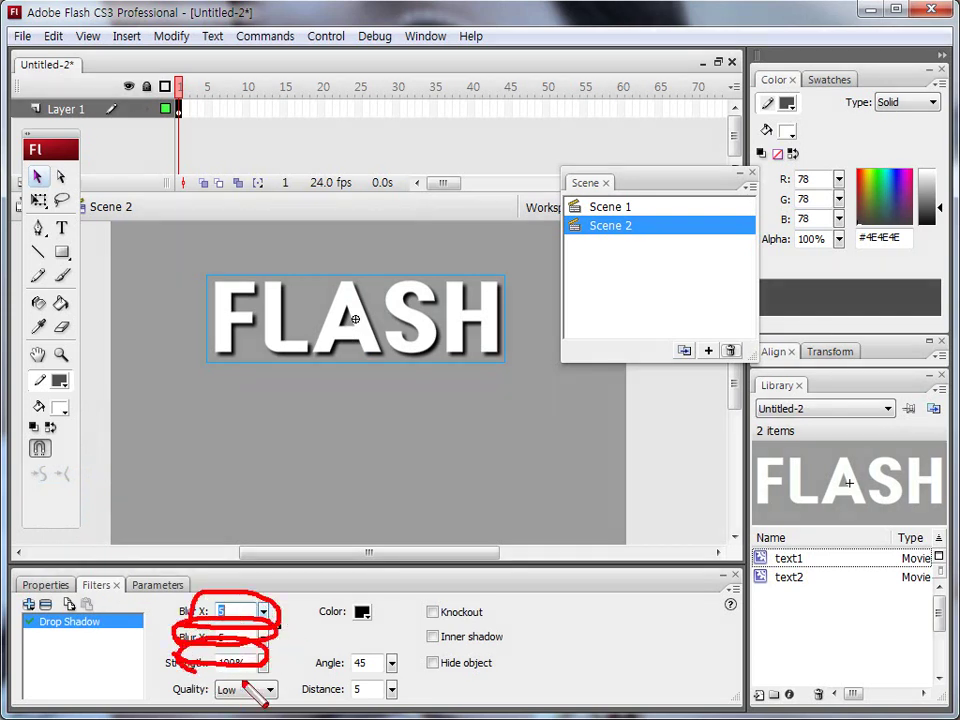
key("e")
mouse_move(372, 628)
left_mouse_down()
mouse_move(342, 618)
mouse_move(371, 626)
mouse_move(385, 675)
mouse_move(400, 676)
mouse_move(388, 703)
mouse_move(360, 702)
left_mouse_up()
key("Escape")
key("ctrl+2")
key("Escape")
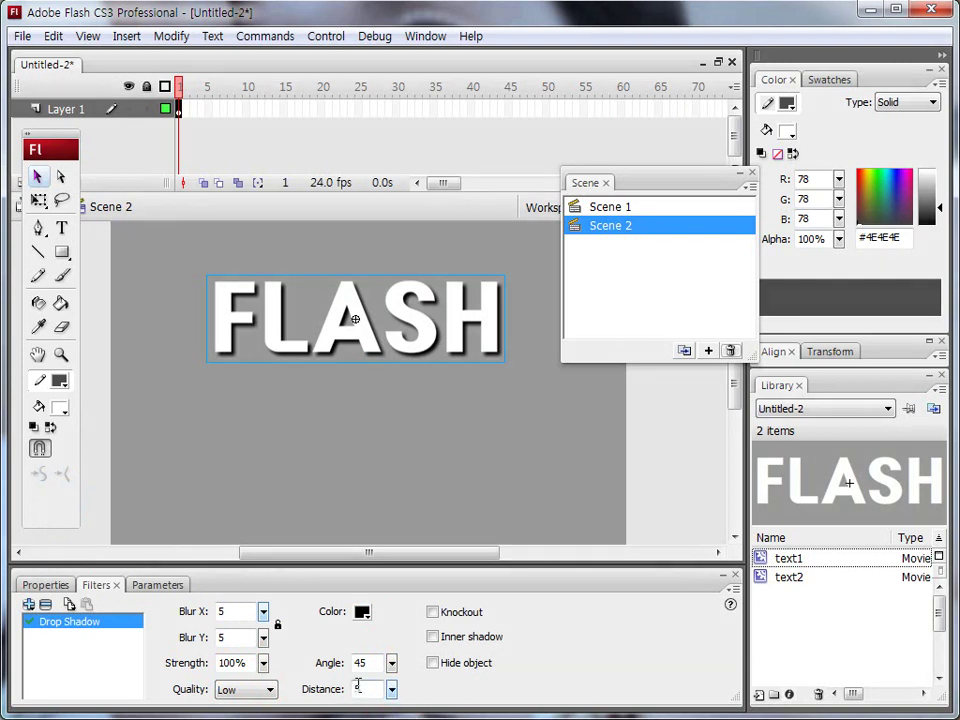
key("ctrl+2")
mouse_move(436, 678)
left_mouse_down()
mouse_move(495, 677)
mouse_move(500, 652)
mouse_move(492, 642)
mouse_move(424, 670)
left_mouse_up()
key("Escape")
key("ctrl+2")
mouse_move(445, 668)
left_mouse_down()
mouse_move(507, 650)
mouse_move(507, 624)
mouse_move(423, 629)
mouse_move(423, 650)
mouse_move(426, 623)
mouse_move(489, 621)
mouse_move(489, 605)
mouse_move(433, 626)
left_mouse_up()
key("Escape")
key("ctrl+2")
key("Escape")
Try the Drop Shadow's Knockout option on and off, then remove the filter from the FLASH text
left_click(432, 617)
left_click(433, 617)
left_click(433, 617)
left_click(433, 617)
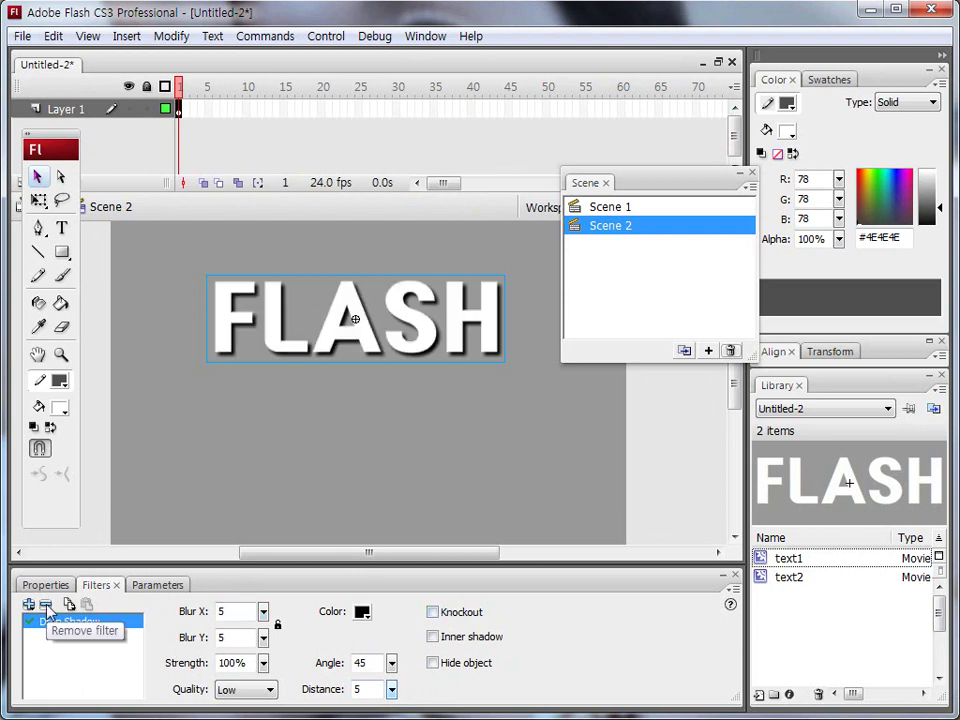
left_click(45, 605)
Try a Blur filter with a varied horizontal blur on the FLASH text and remove it
left_click(28, 605)
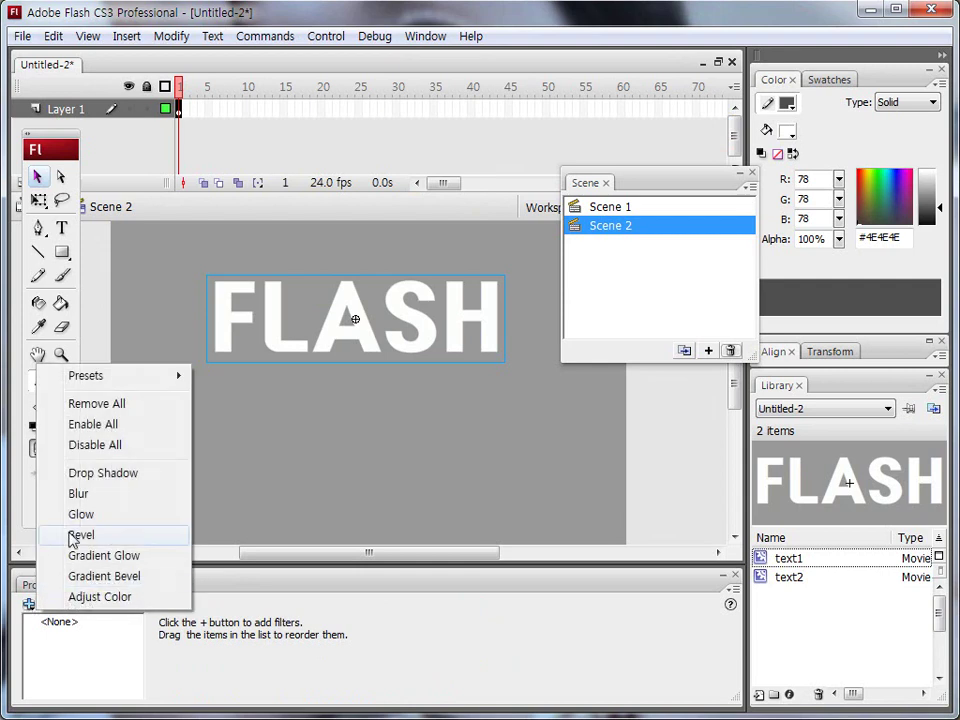
left_click(78, 500)
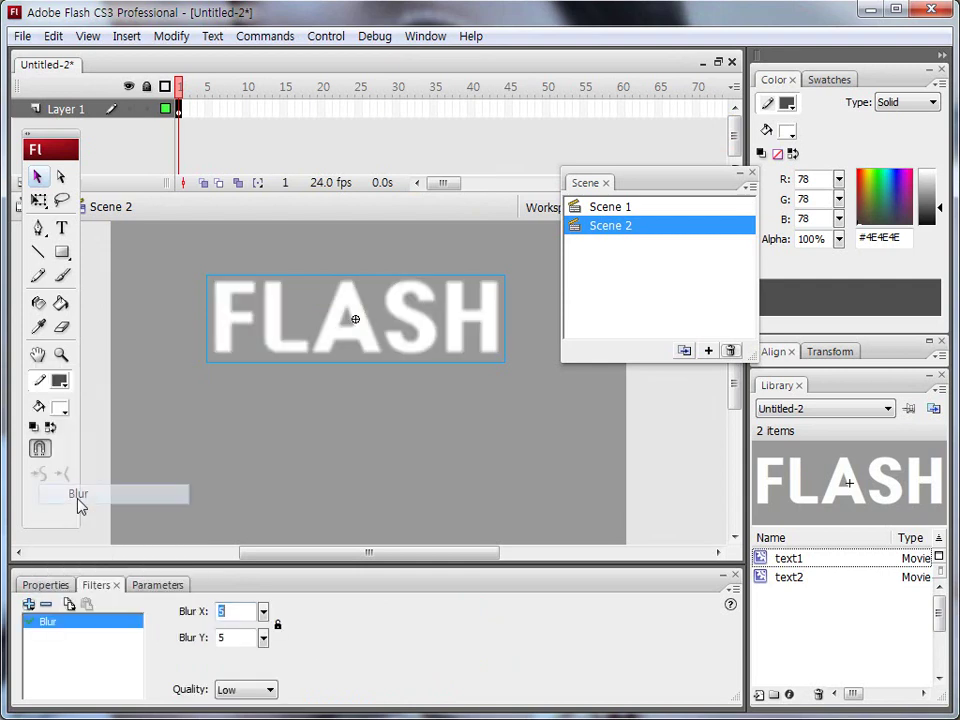
mouse_move(263, 617)
left_mouse_down()
mouse_move(261, 542)
mouse_move(265, 640)
mouse_move(267, 521)
mouse_move(276, 636)
mouse_move(268, 594)
mouse_move(274, 625)
left_mouse_up()
left_click(45, 605)
Add a Glow filter to the FLASH text and set its Blur X to 31
left_click(29, 605)
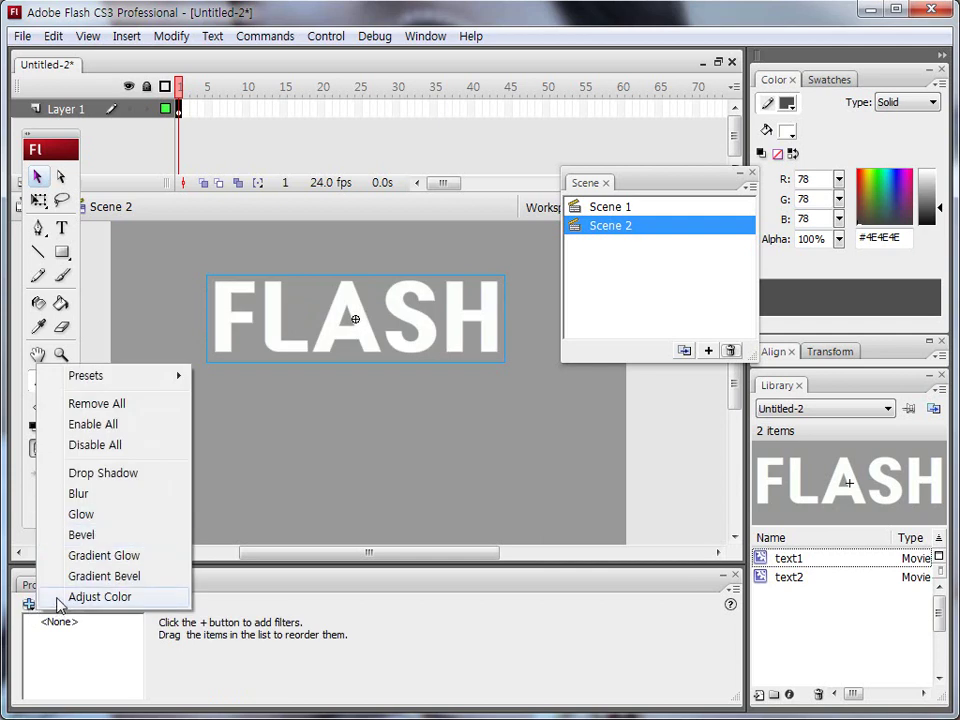
left_click(92, 516)
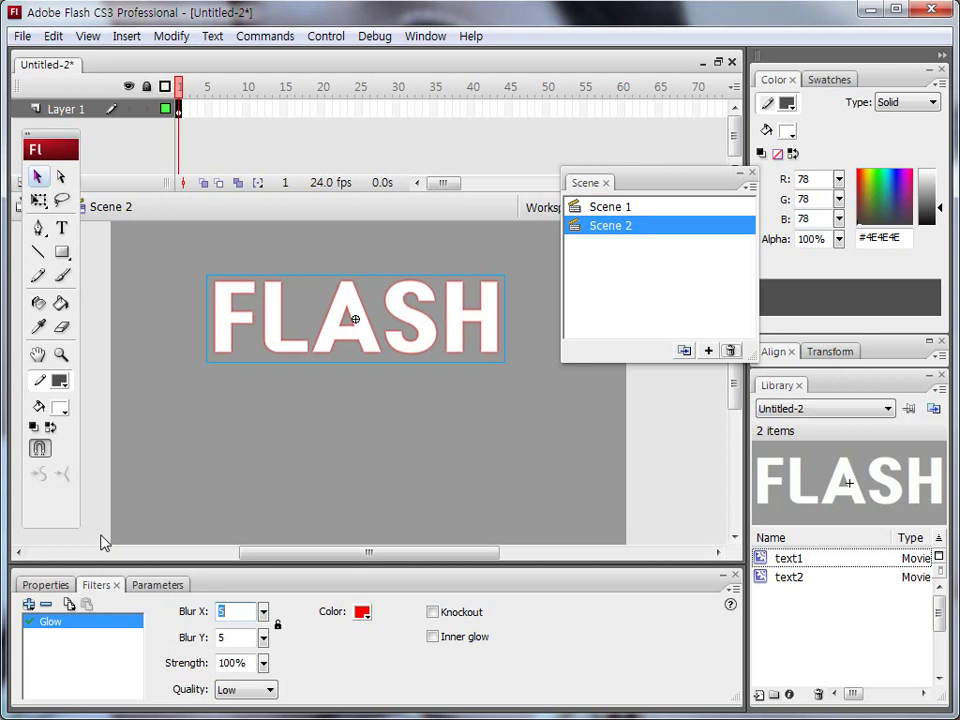
mouse_move(265, 615)
left_mouse_down()
mouse_move(268, 585)
mouse_move(266, 594)
left_mouse_up()
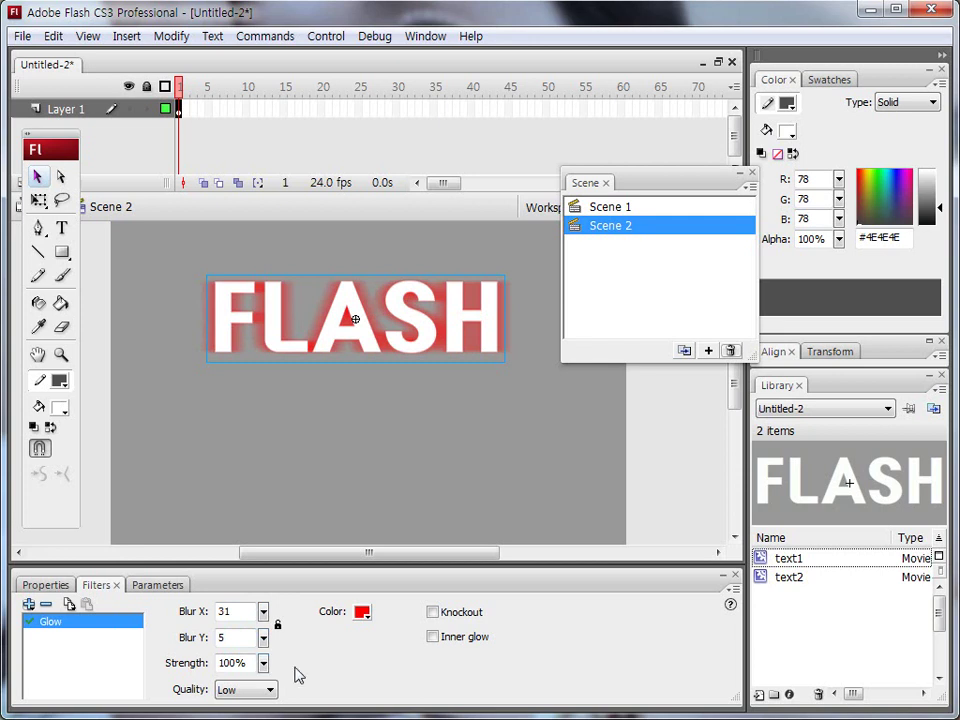
Try the Glow filter's Inner glow and Knockout options in turn, then remove the filter
left_click(433, 637)
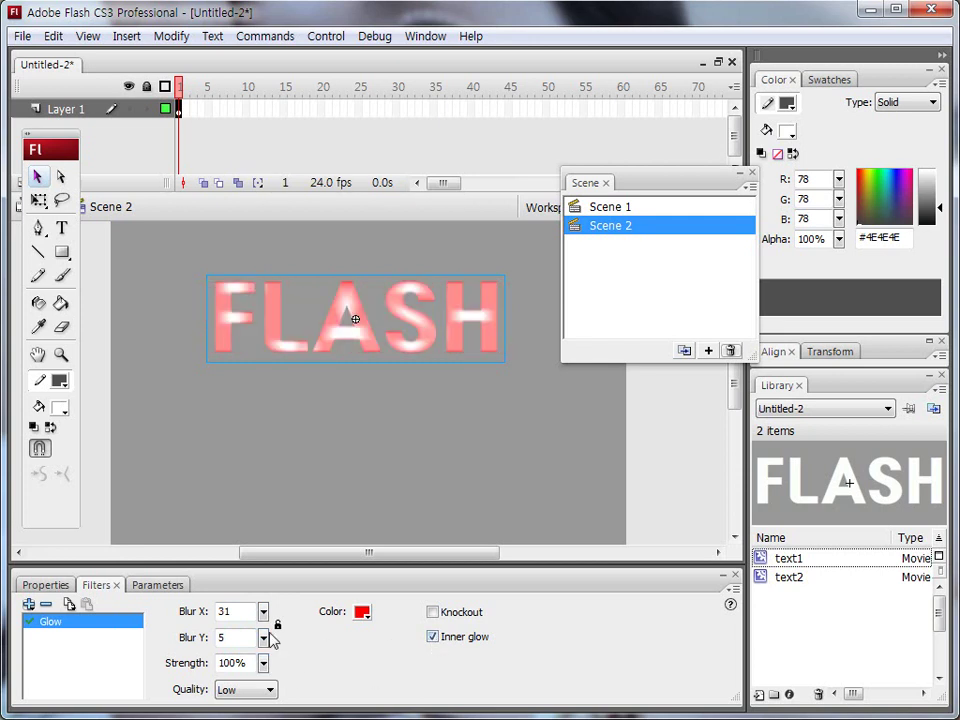
left_click(433, 637)
left_click(434, 612)
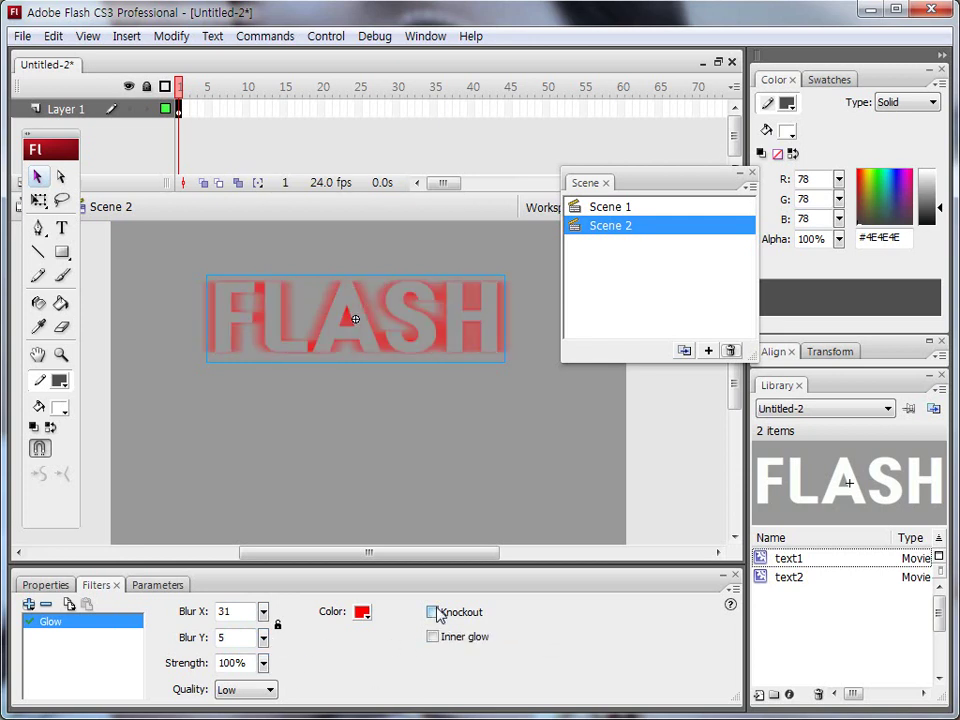
left_click(433, 612)
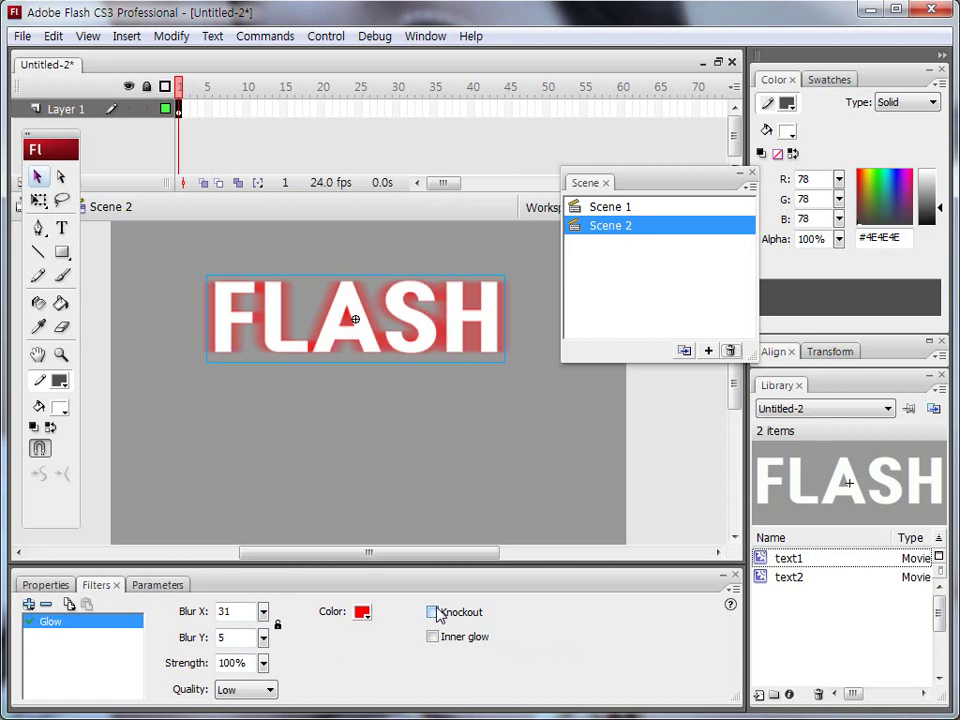
left_click(46, 605)
Add a Bevel filter to the FLASH text and set its Blur X to 0
left_click(29, 604)
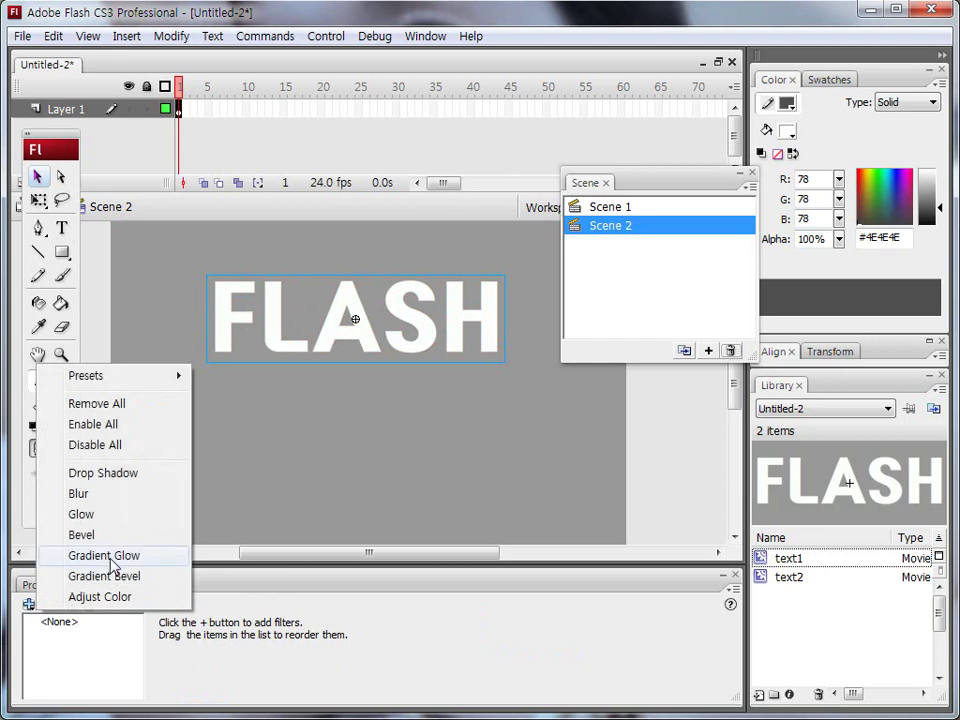
left_click(82, 535)
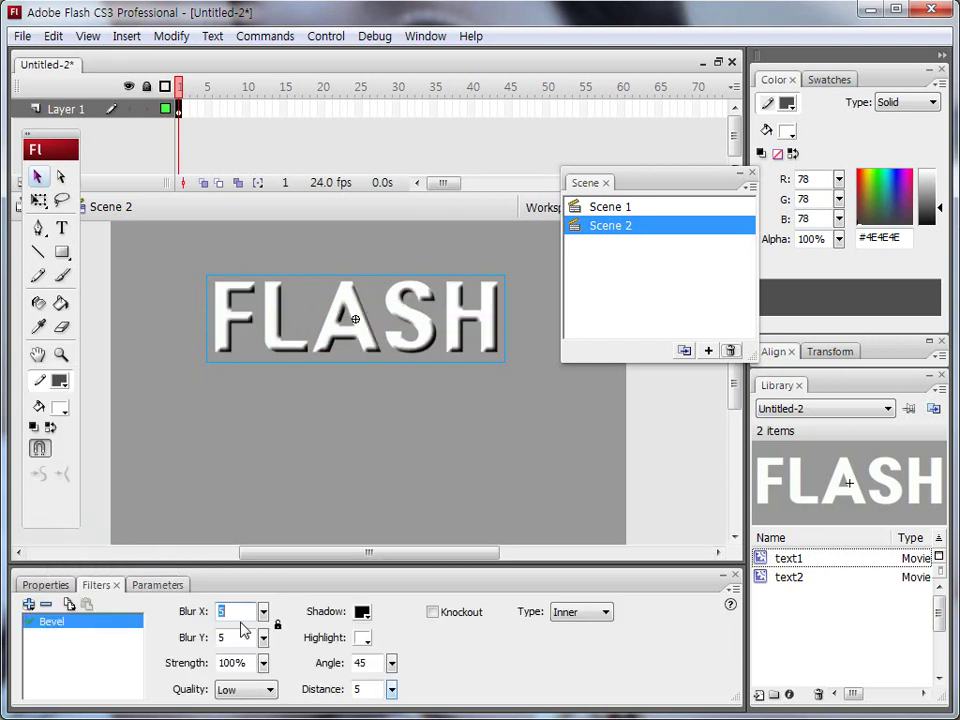
mouse_move(264, 614)
left_mouse_down()
mouse_move(268, 604)
mouse_move(266, 617)
left_mouse_up()
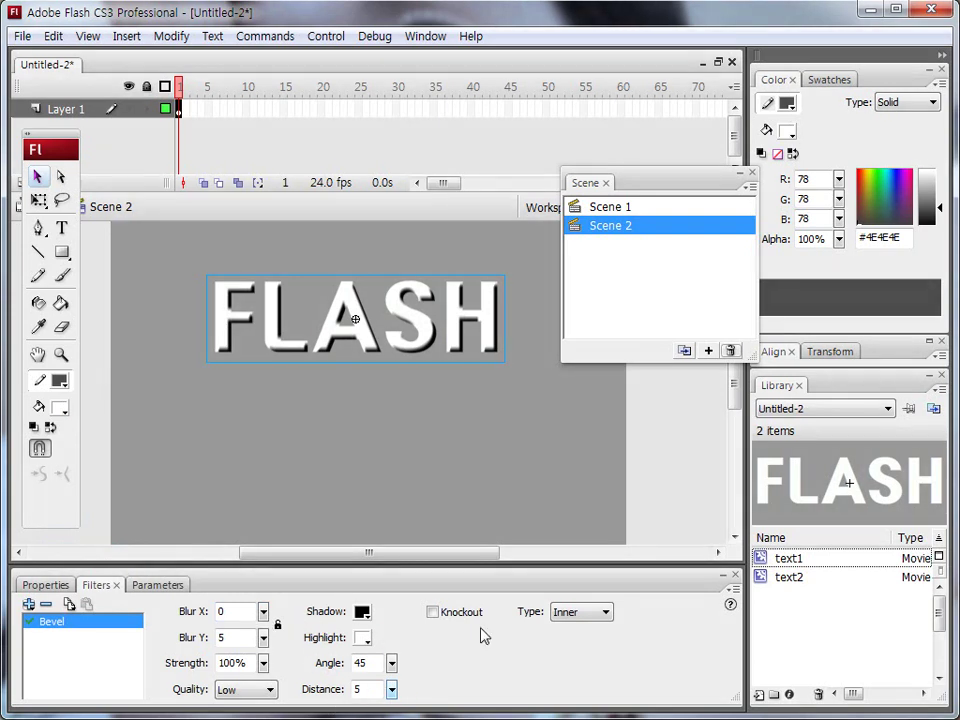
Compare the Bevel filter's types on the FLASH text, including Outer, and return the type to Inner
left_click(604, 614)
left_click(590, 643)
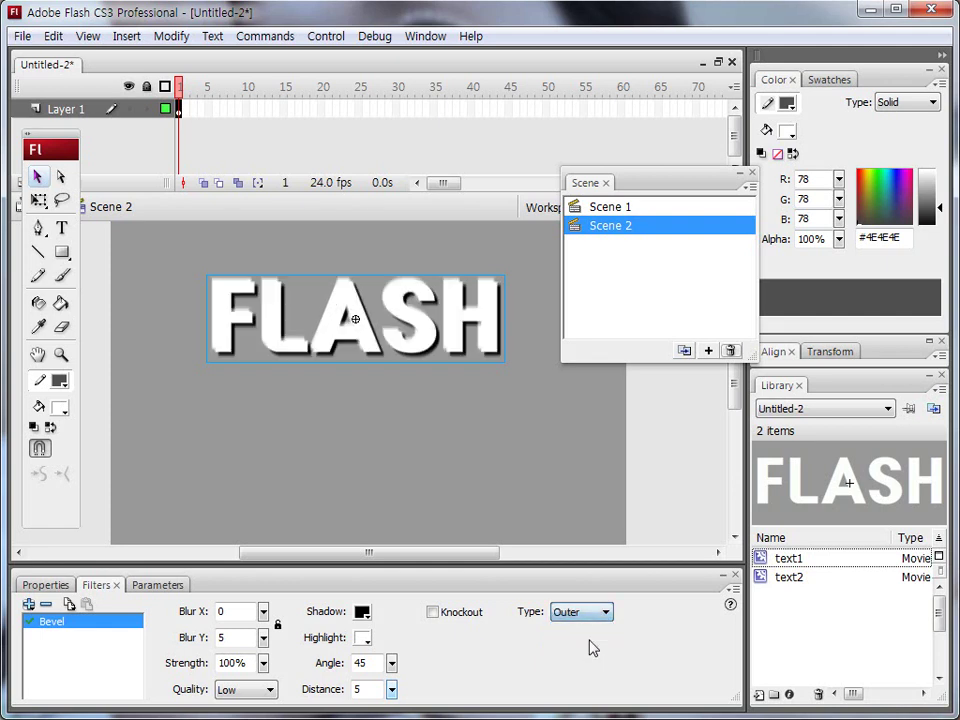
left_click(604, 613)
left_click(586, 626)
left_click(604, 613)
left_click(576, 653)
left_click(604, 613)
left_click(566, 629)
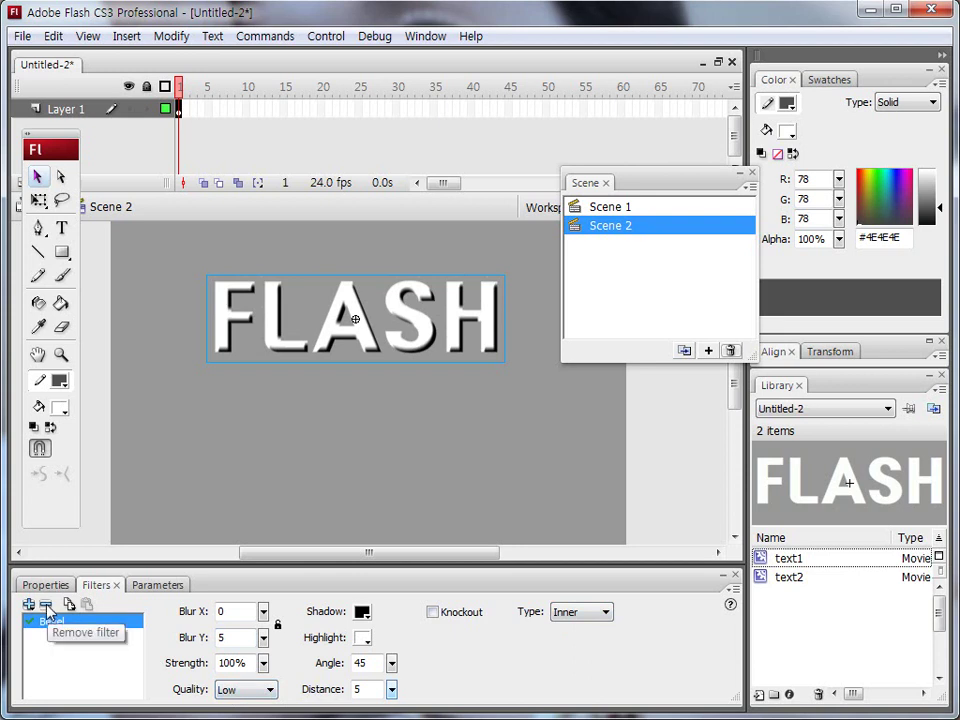
Remove the Bevel filter from the FLASH text and add a Gradient Glow filter in its place
left_click(46, 606)
left_click(29, 605)
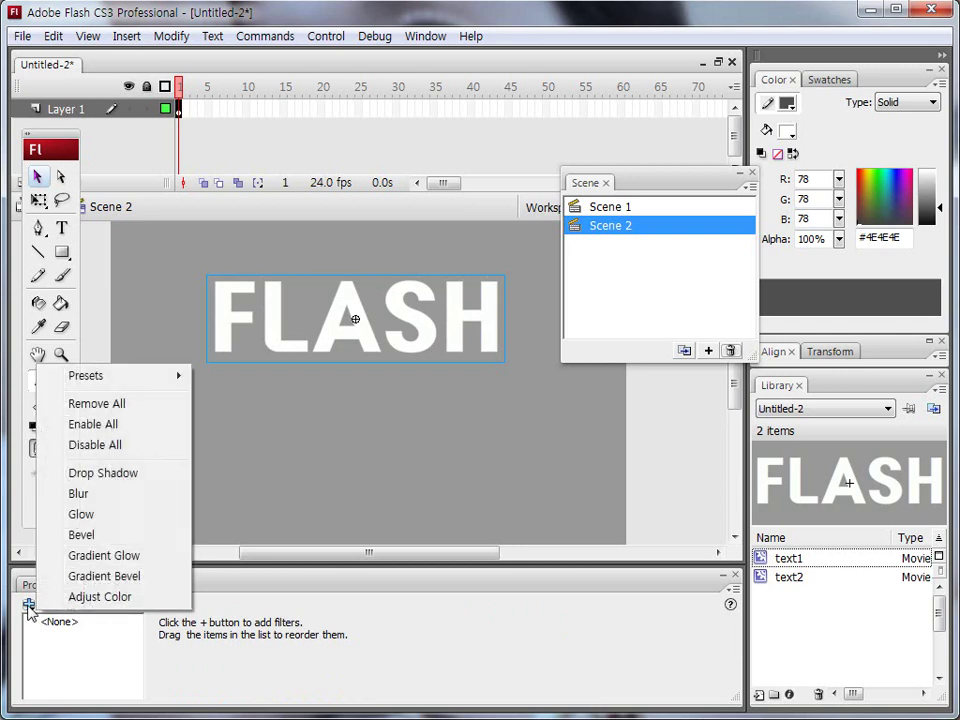
left_click(131, 562)
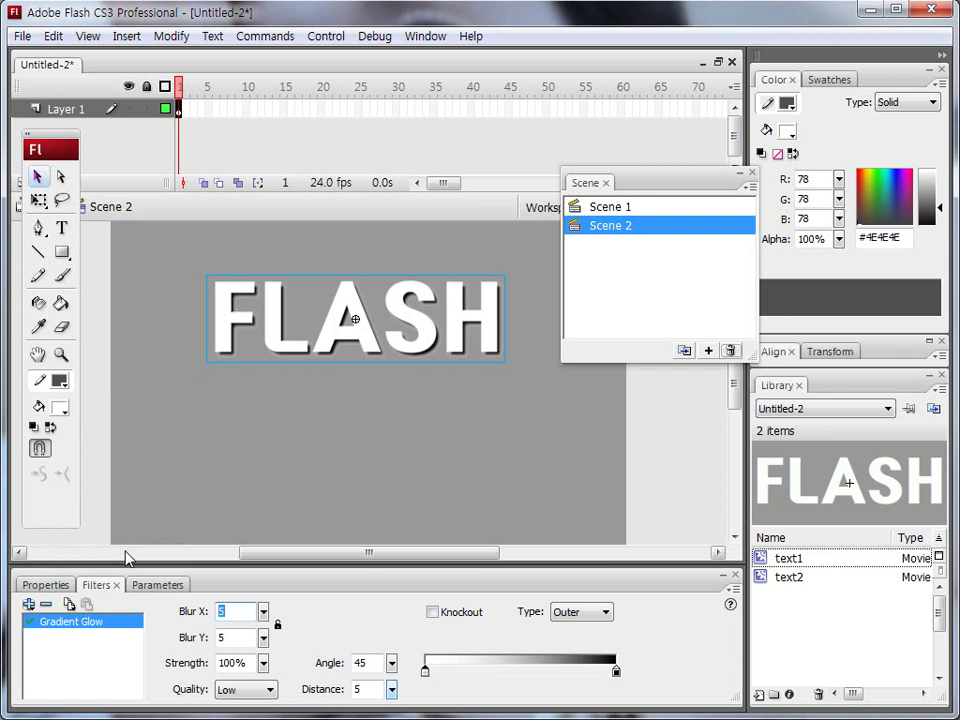
Colour the Gradient Glow's start stop red and end stop green, and set Distance to 19 and Blur X to 8
left_click(426, 672)
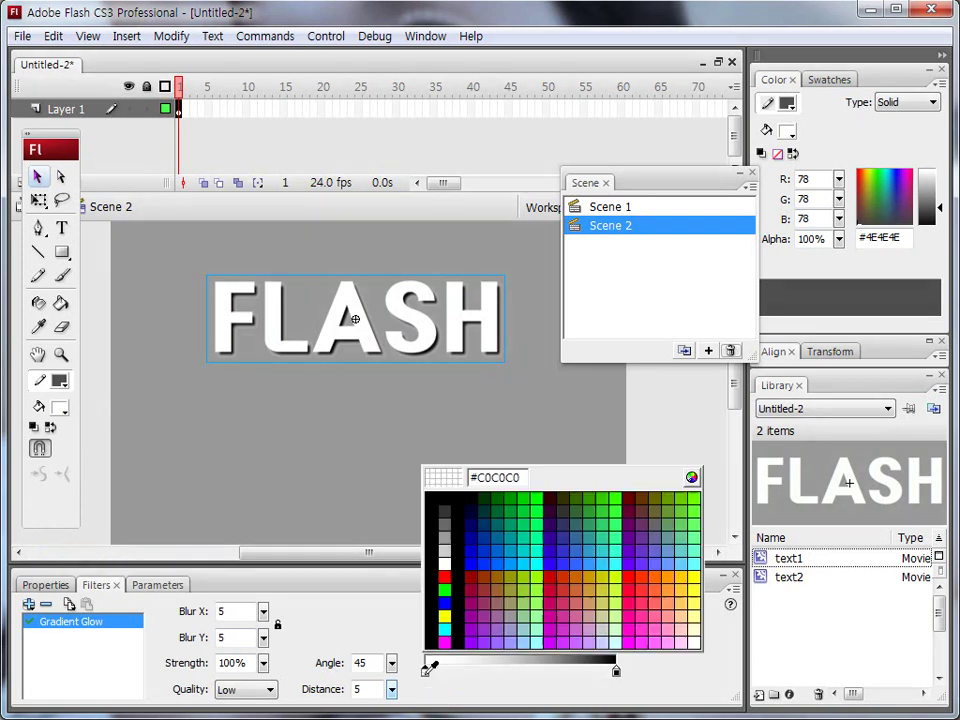
left_click(442, 578)
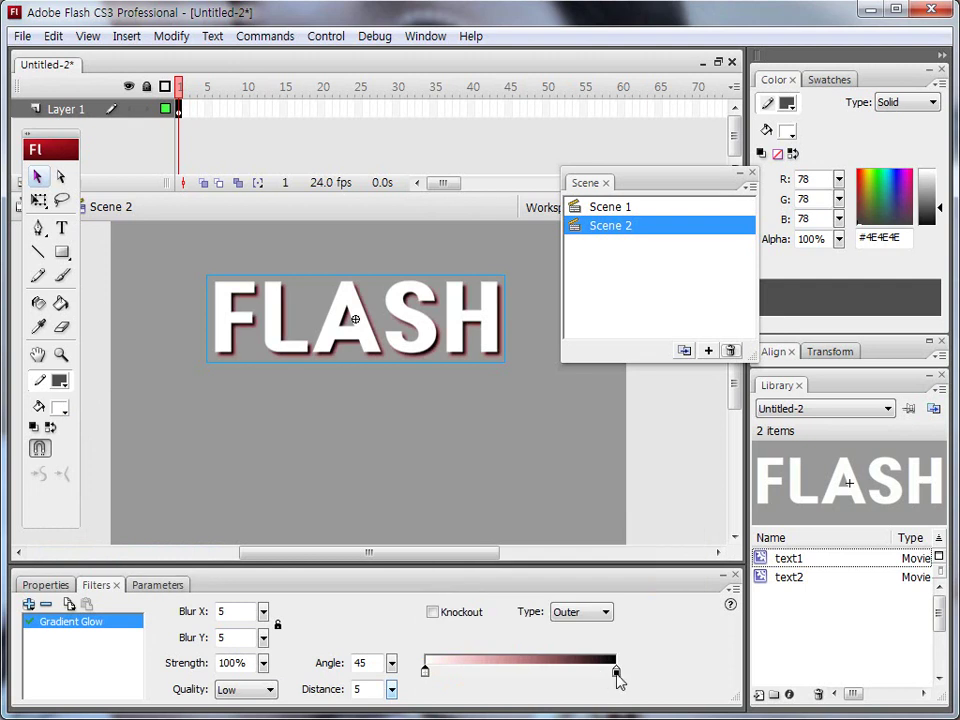
left_click(617, 673)
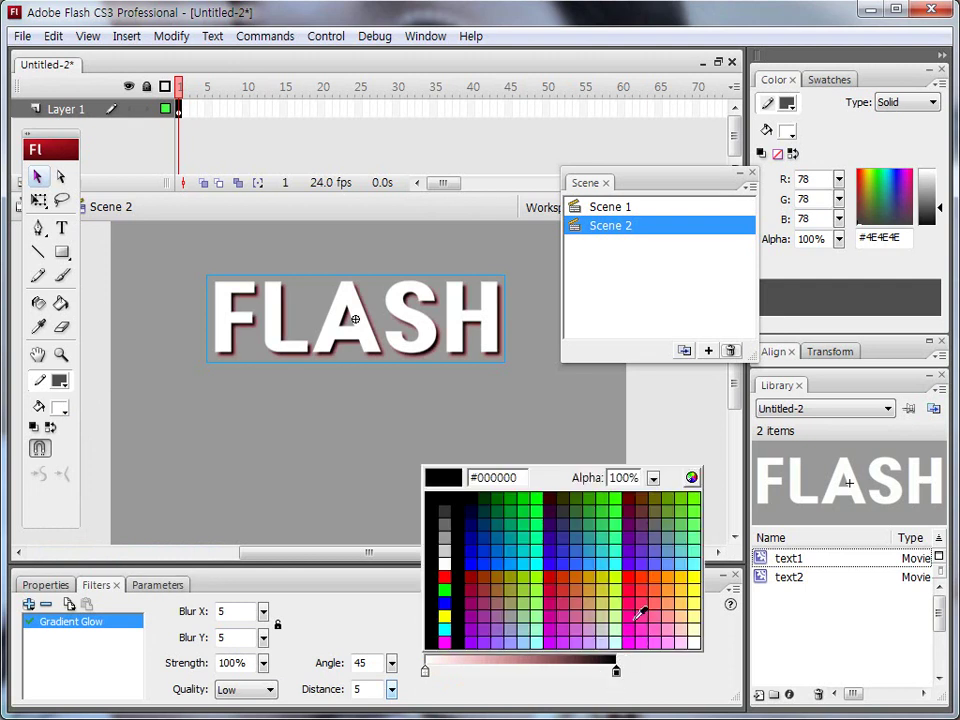
left_click(603, 497)
left_click_drag(392, 692, 402, 647)
left_click_drag(264, 612, 270, 611)
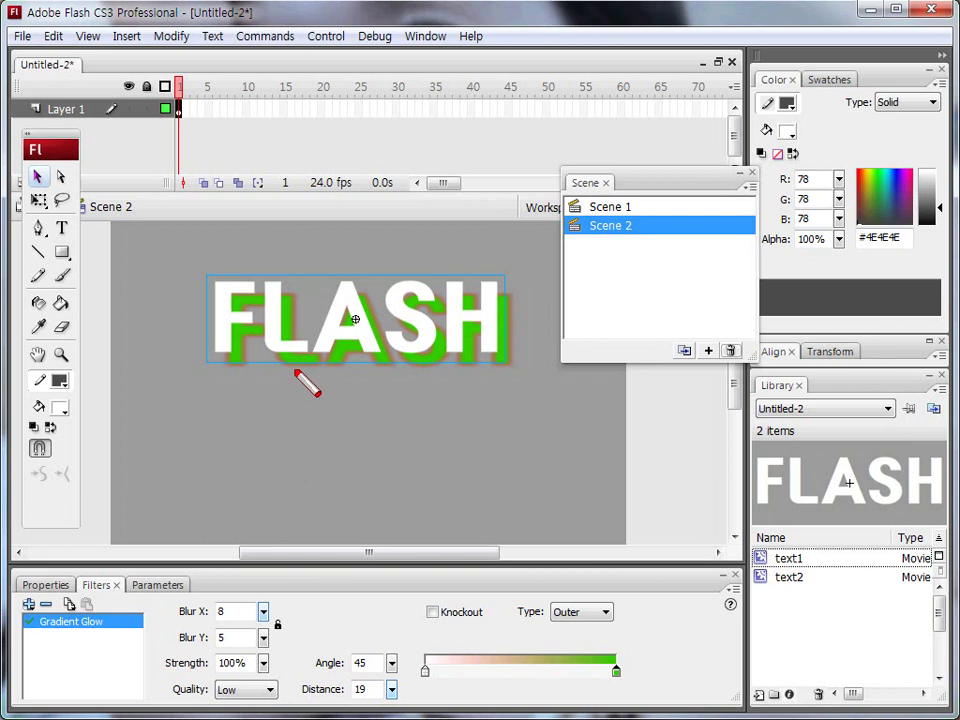
Add three intermediate stops to the Gradient Glow's gradient, colouring the middle one dark blue and the one nearest the start red
left_click(479, 671)
left_click(531, 671)
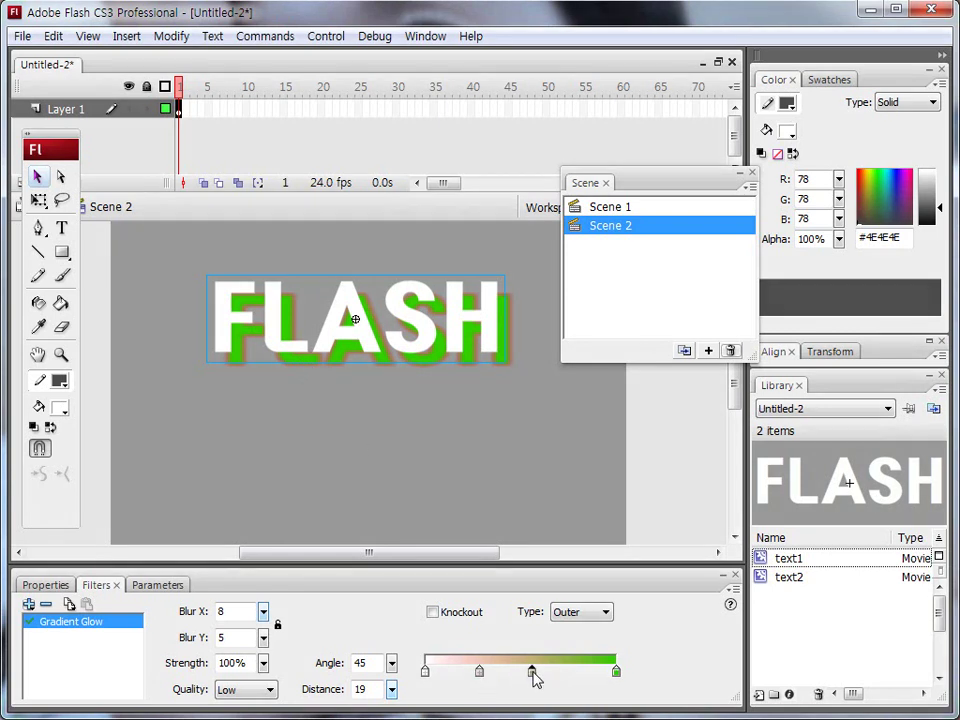
left_click(573, 672)
left_click(531, 671)
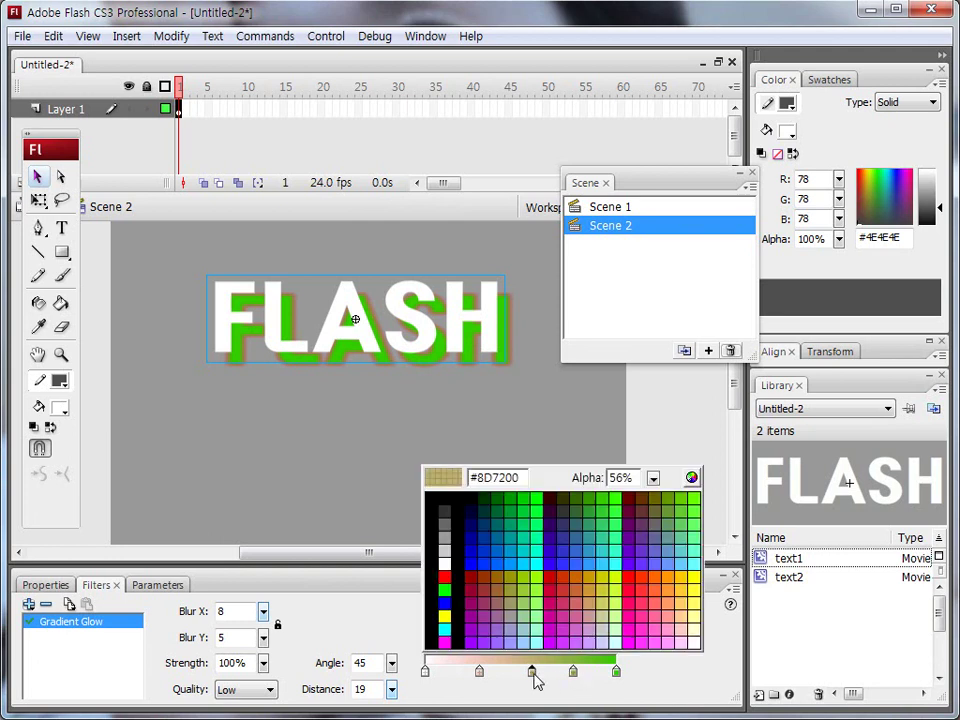
left_click(469, 538)
left_click(479, 671)
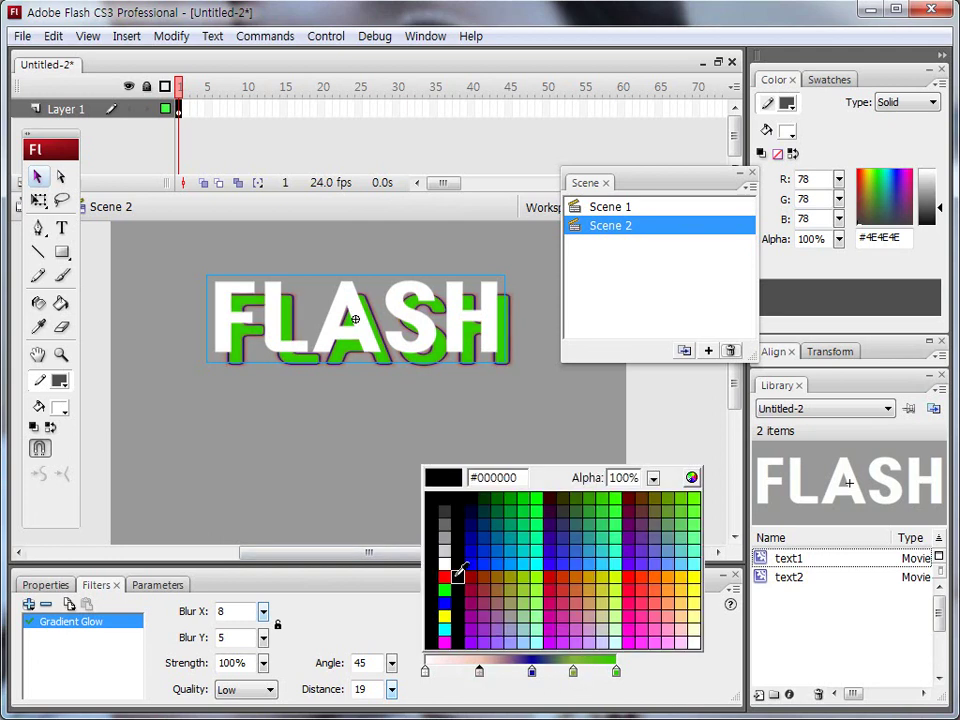
left_click(444, 577)
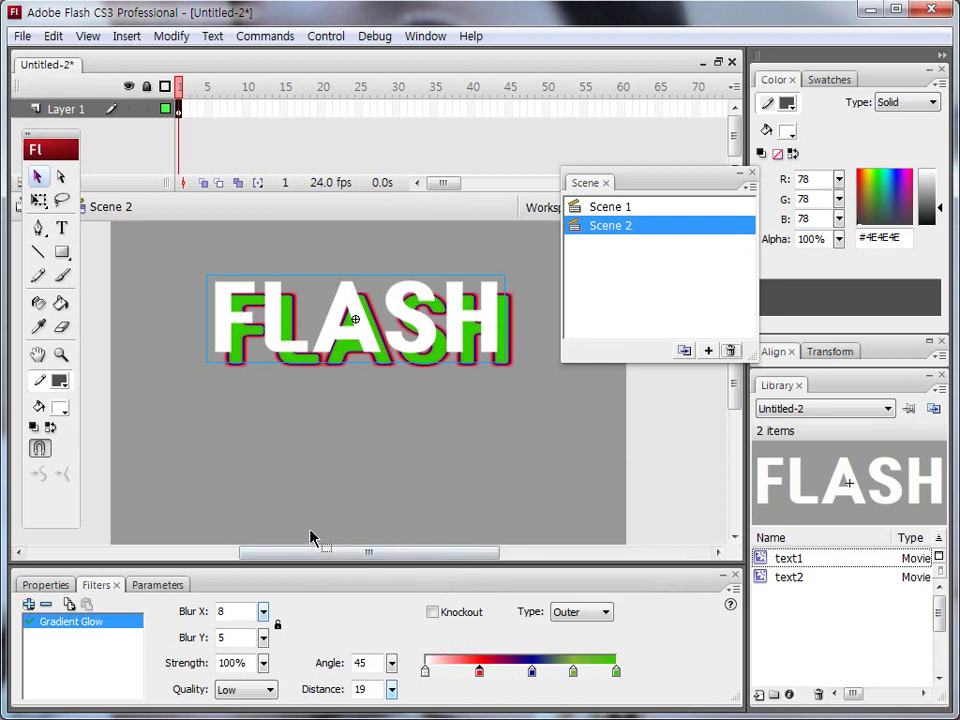
Remove the Gradient Glow filter from the FLASH text and add a Gradient Bevel filter
left_click(45, 605)
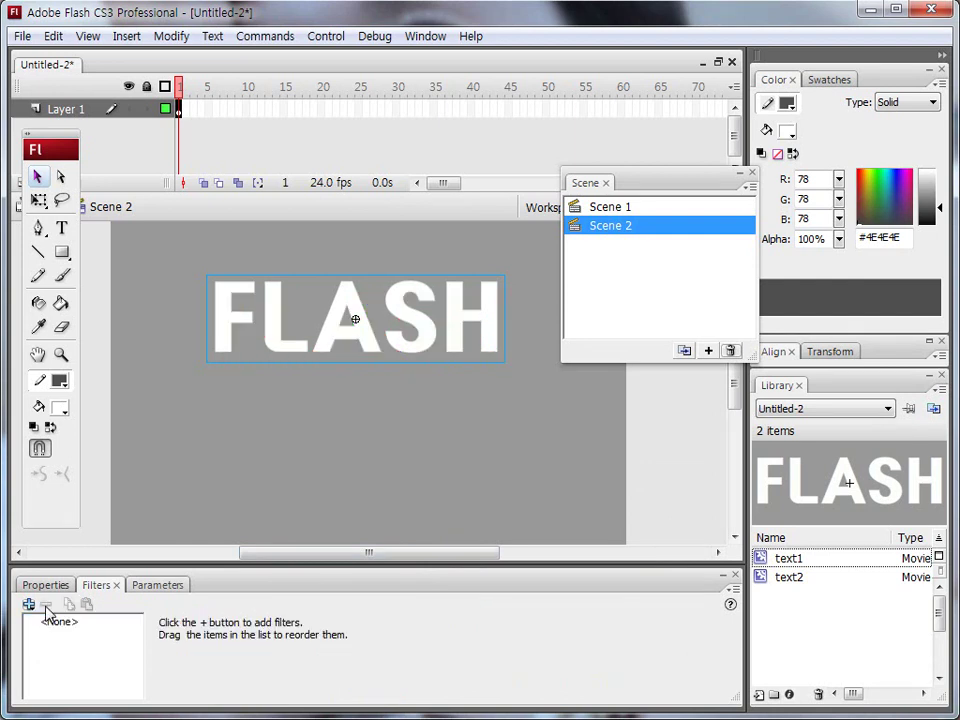
left_click(29, 605)
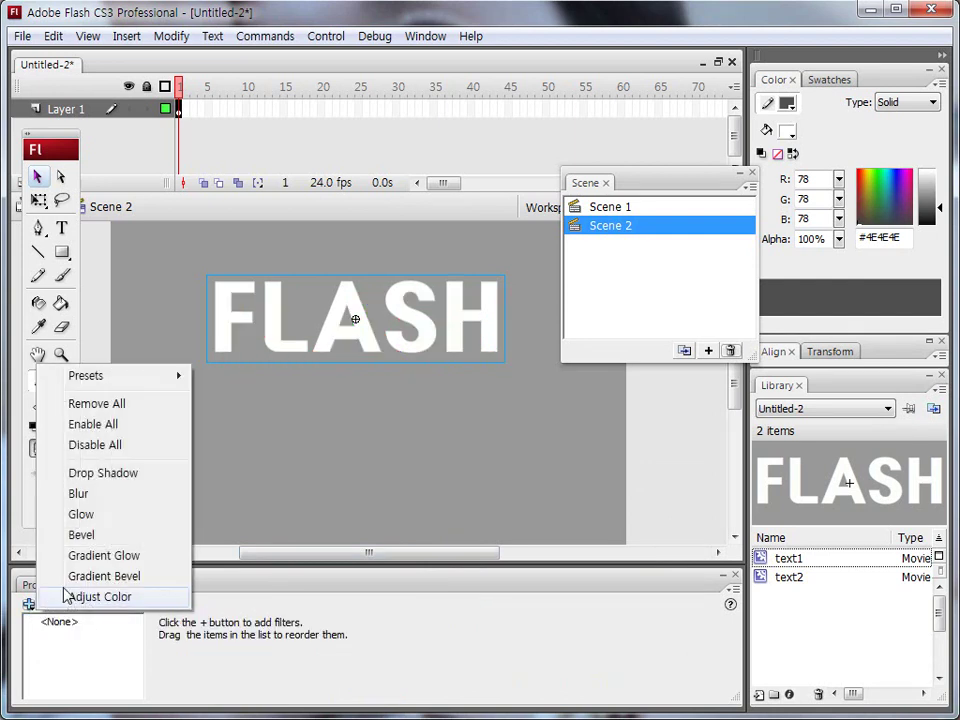
left_click(104, 584)
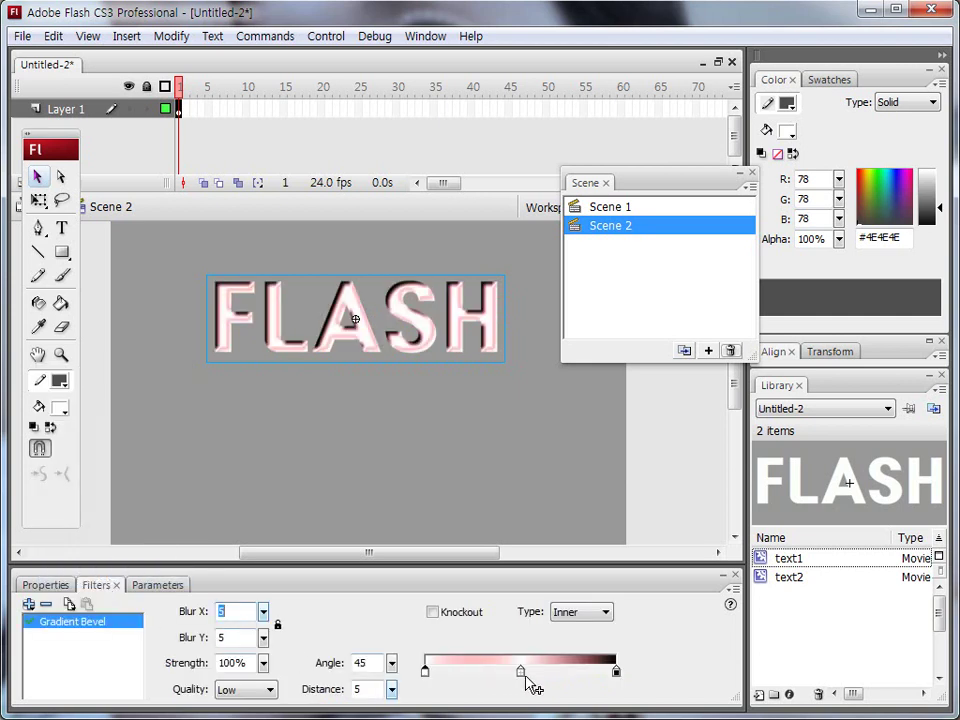
mouse_move(414, 640)
left_mouse_down()
mouse_move(634, 642)
mouse_move(634, 693)
mouse_move(412, 681)
mouse_move(416, 633)
left_mouse_up()
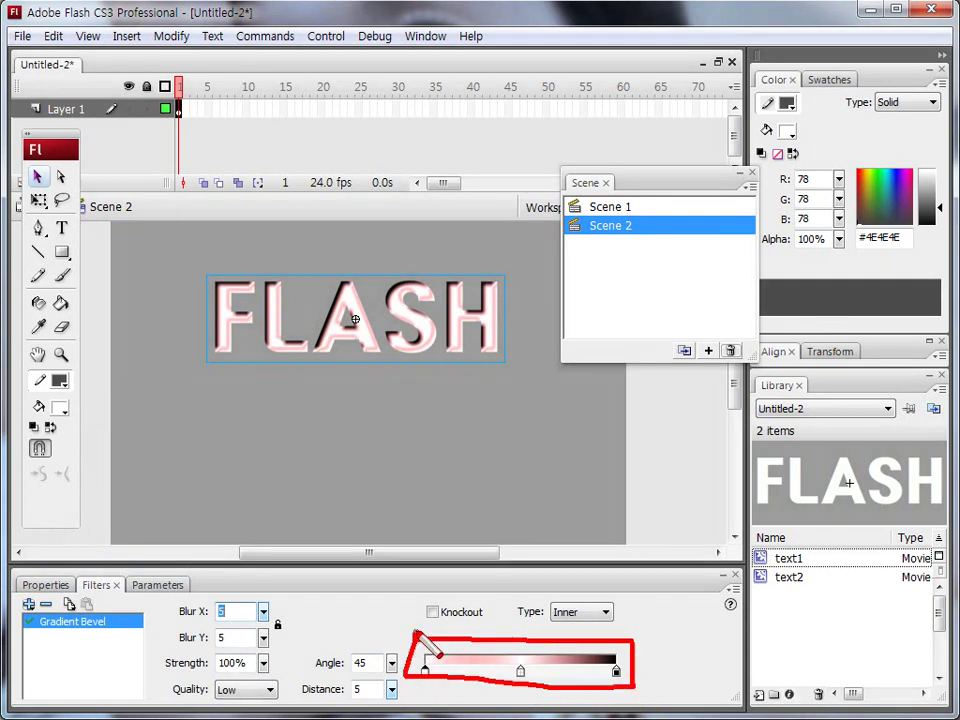
left_click_drag(66, 628, 48, 610)
key("Escape")
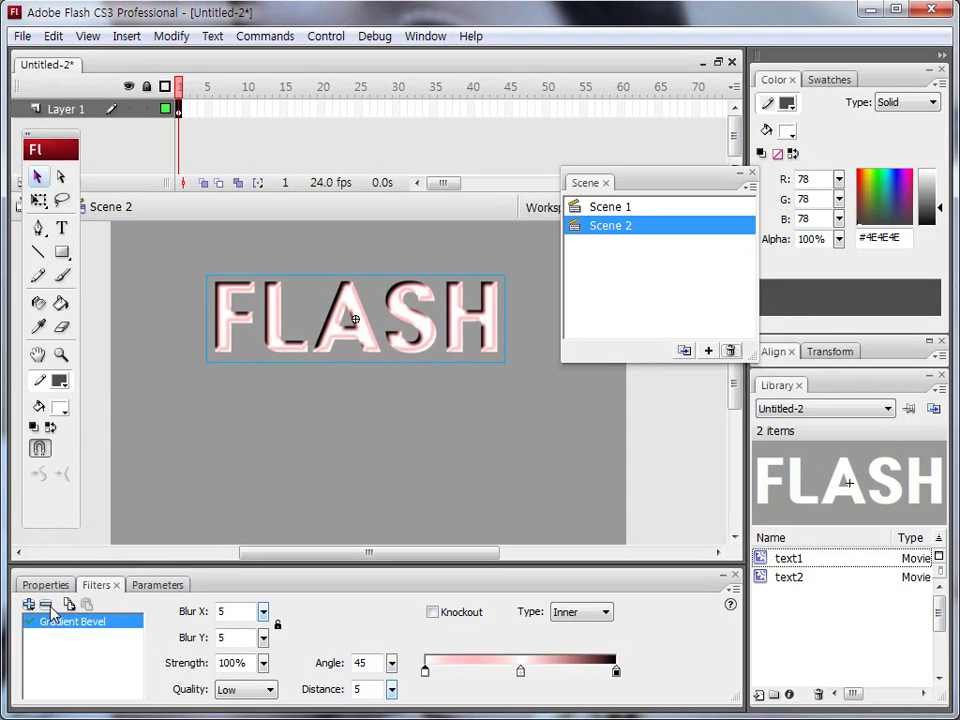
Replace the Gradient Bevel filter with Adjust Color, setting Brightness to -17, Contrast to 23, Saturation to -26 and Hue to 37
left_click(45, 605)
left_click(29, 605)
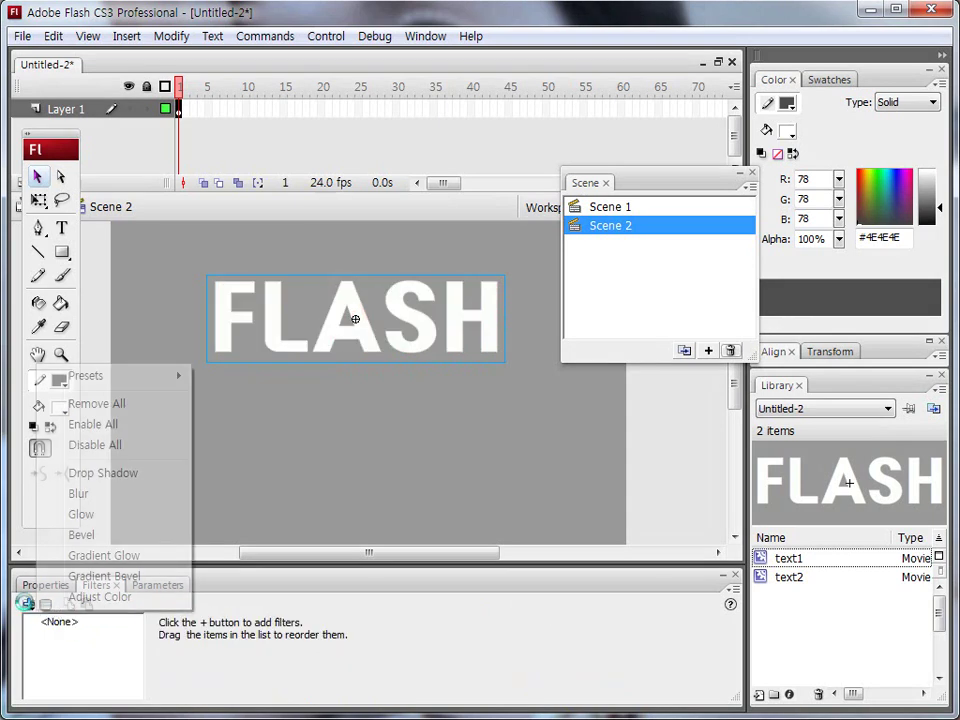
left_click(99, 597)
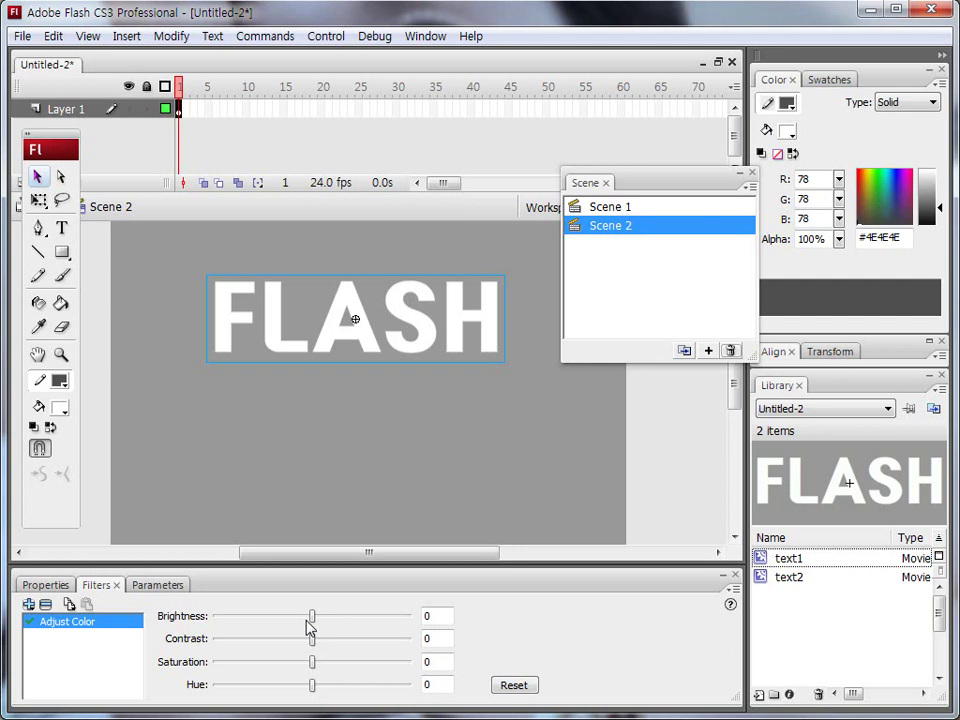
mouse_move(308, 622)
left_mouse_down()
mouse_move(336, 628)
mouse_move(271, 641)
mouse_move(311, 640)
mouse_move(334, 618)
mouse_move(298, 619)
left_mouse_up()
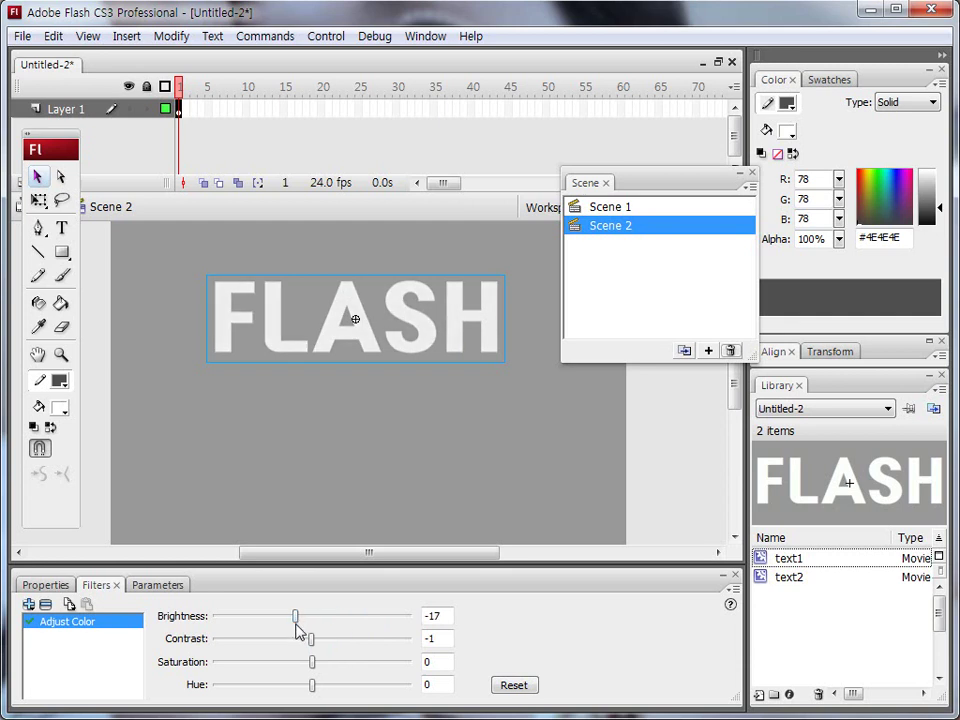
left_click_drag(311, 639, 332, 690)
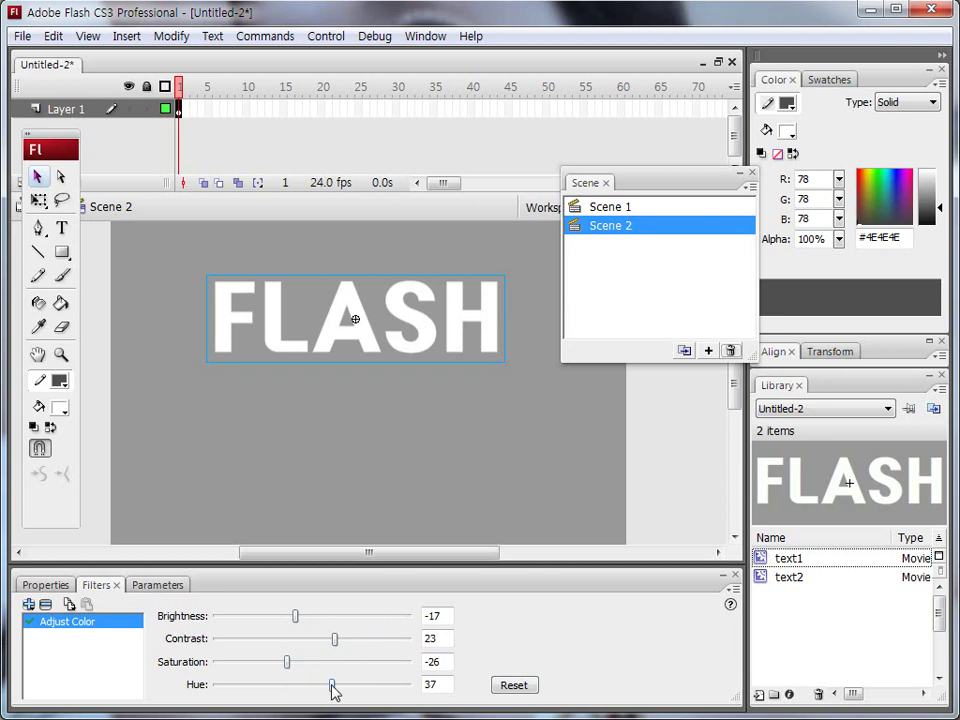